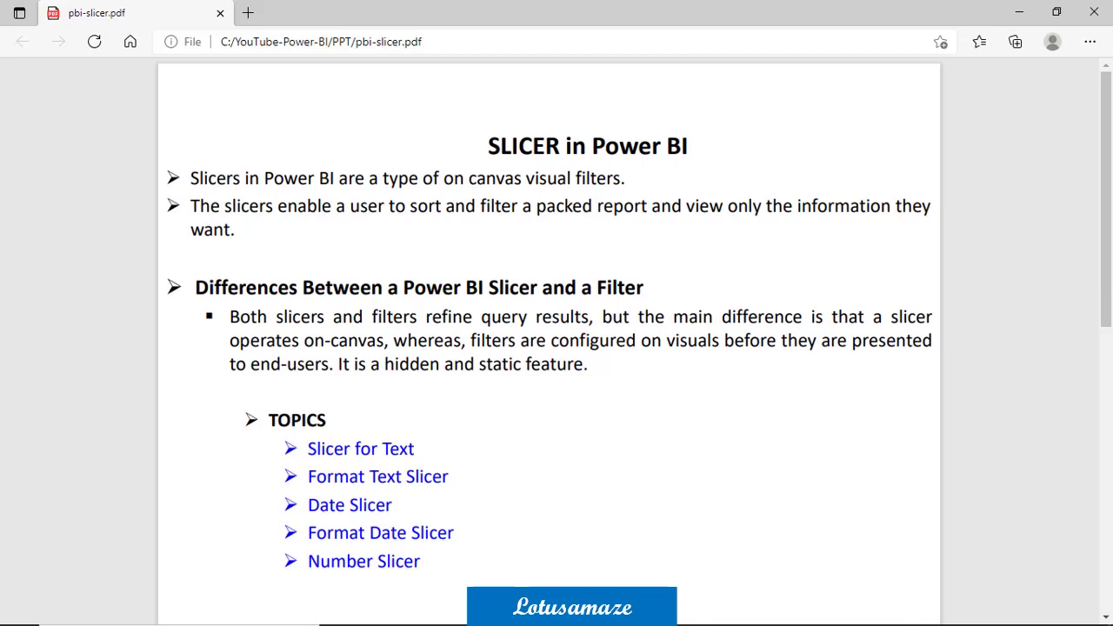
Switch to Power BI Desktop and review the Sales Summary table's data before returning to the report page.
key("alt+Tab")
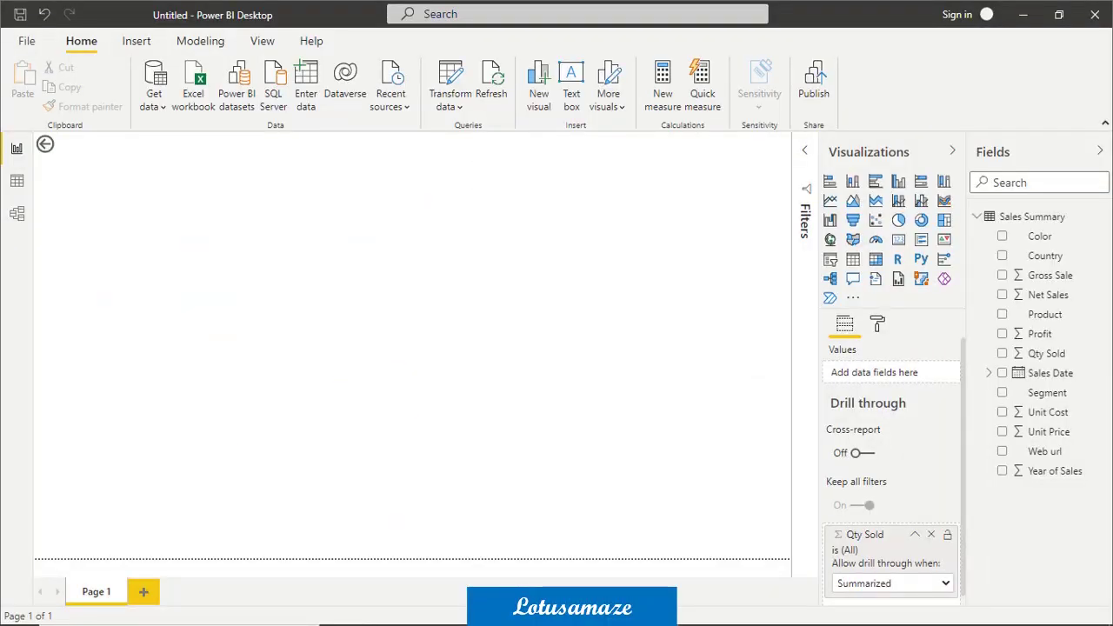
left_click(17, 179)
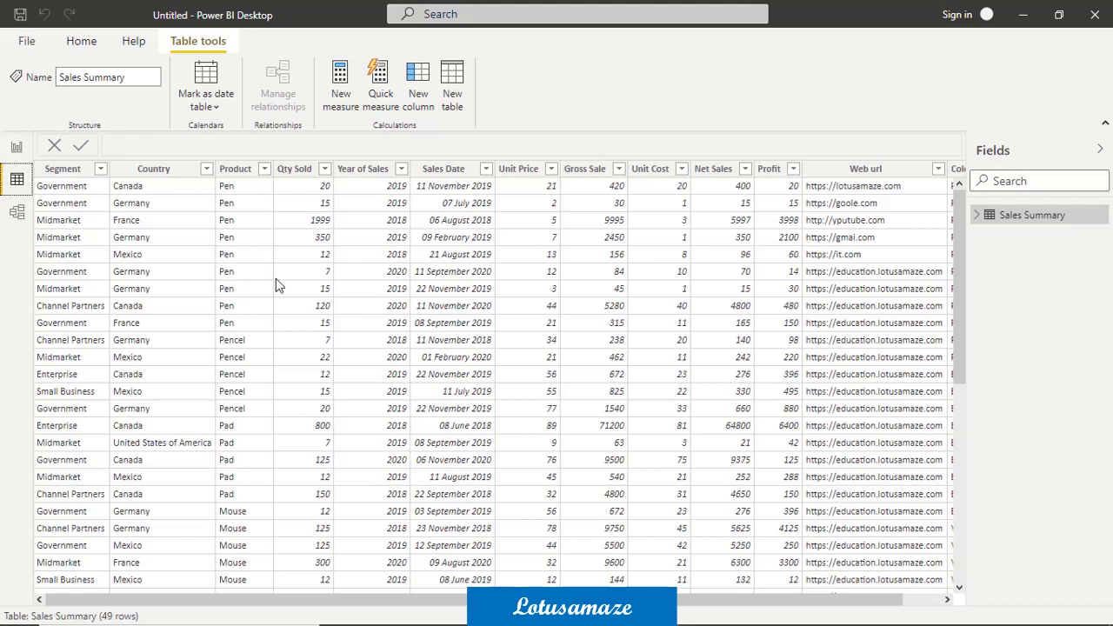
left_click(17, 149)
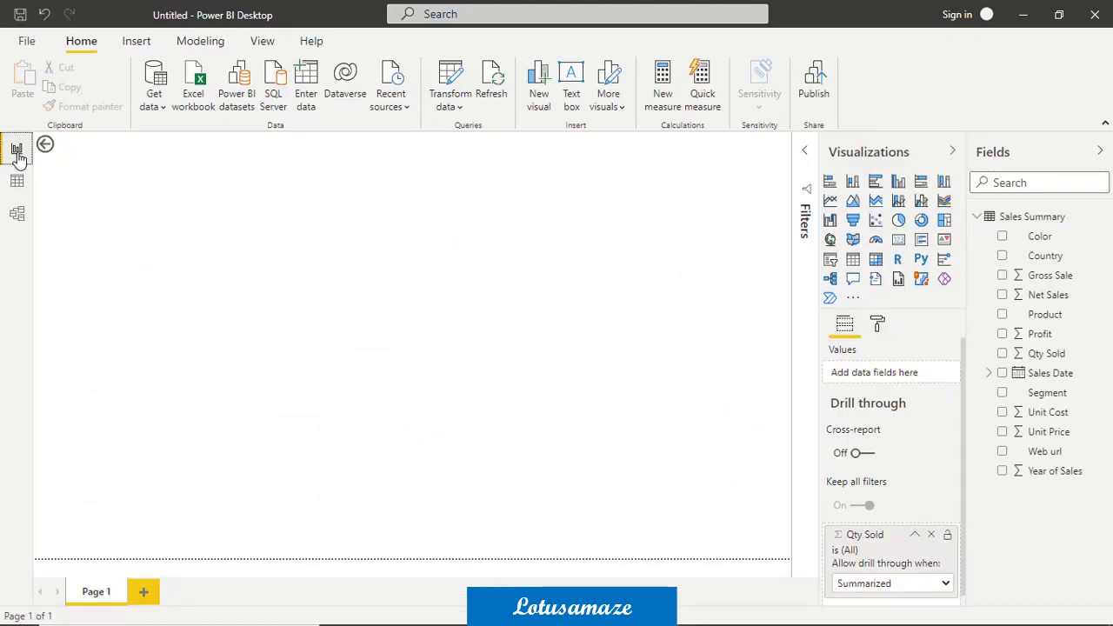
Add a table visual of Country, Product and Qty Sold along the report page's right side and enlarge it to fit its columns and more rows.
left_click(853, 261)
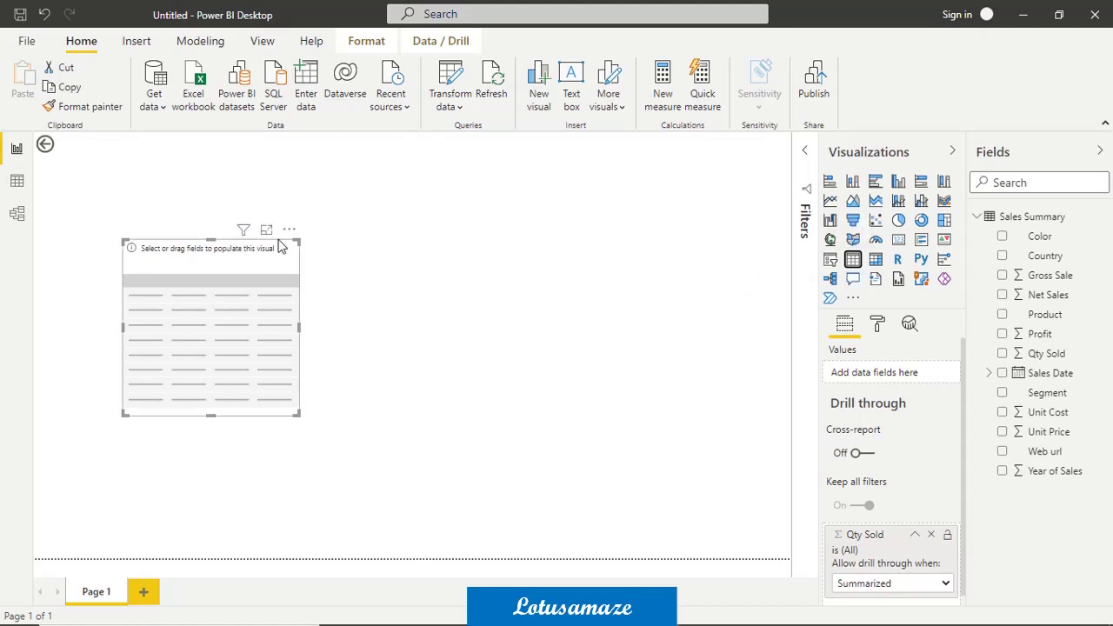
left_click_drag(280, 247, 754, 256)
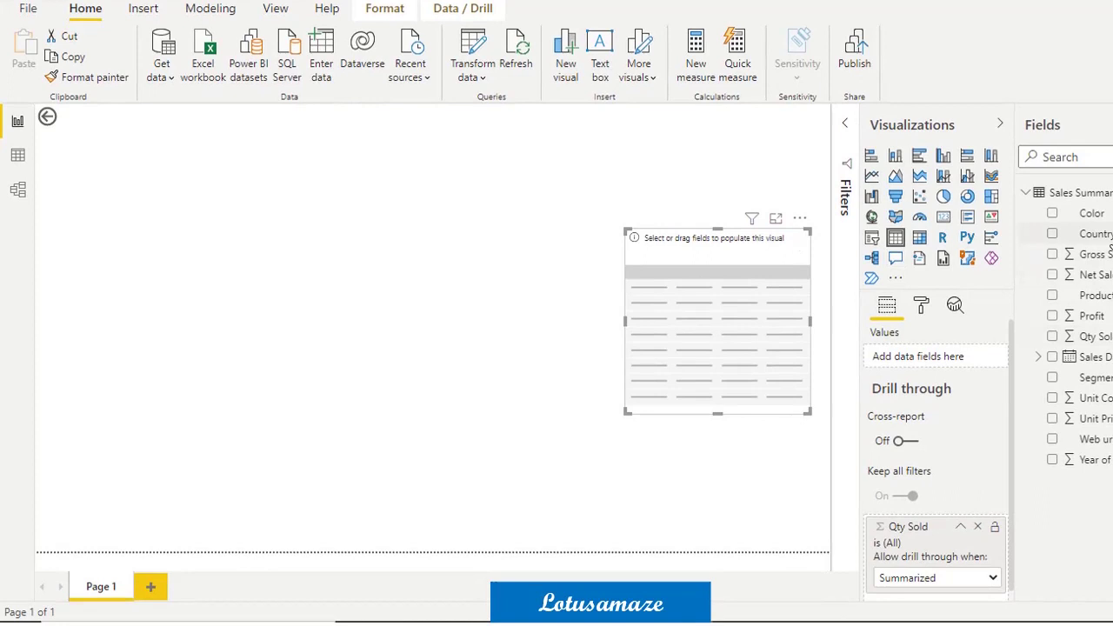
left_click_drag(1108, 248, 951, 357)
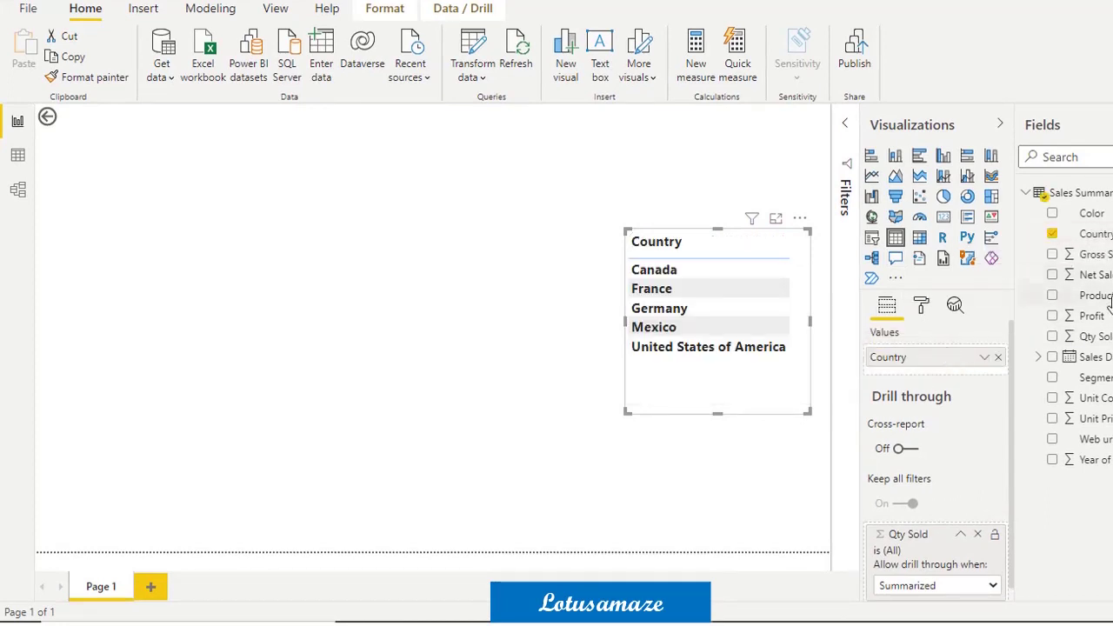
left_click_drag(1102, 295, 966, 374)
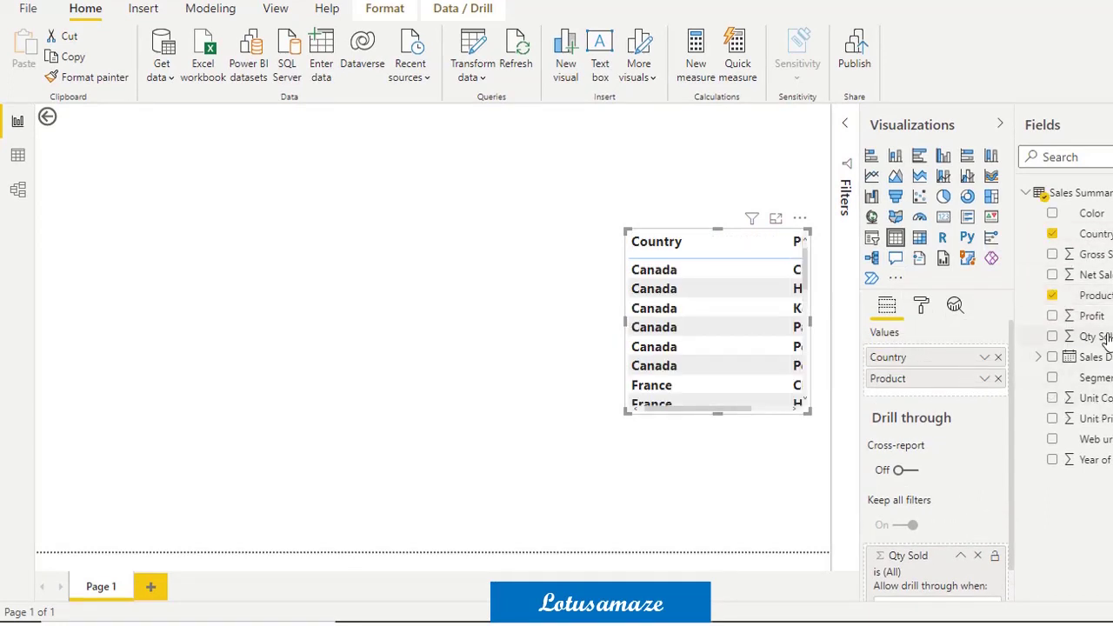
left_click_drag(1101, 338, 948, 400)
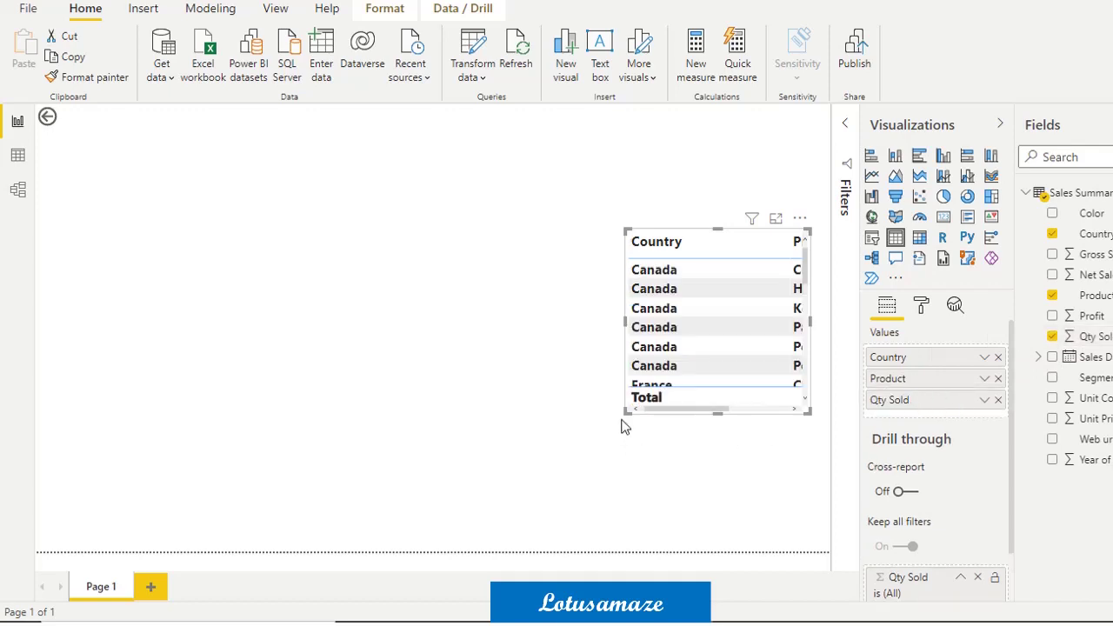
left_click_drag(624, 412, 504, 551)
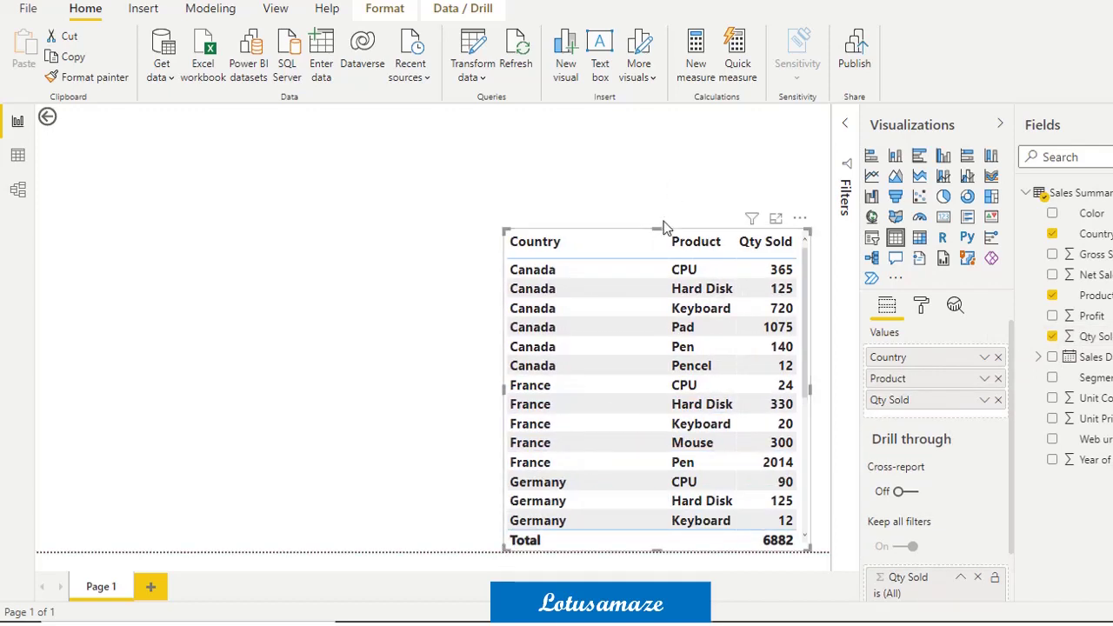
left_click_drag(654, 227, 675, 154)
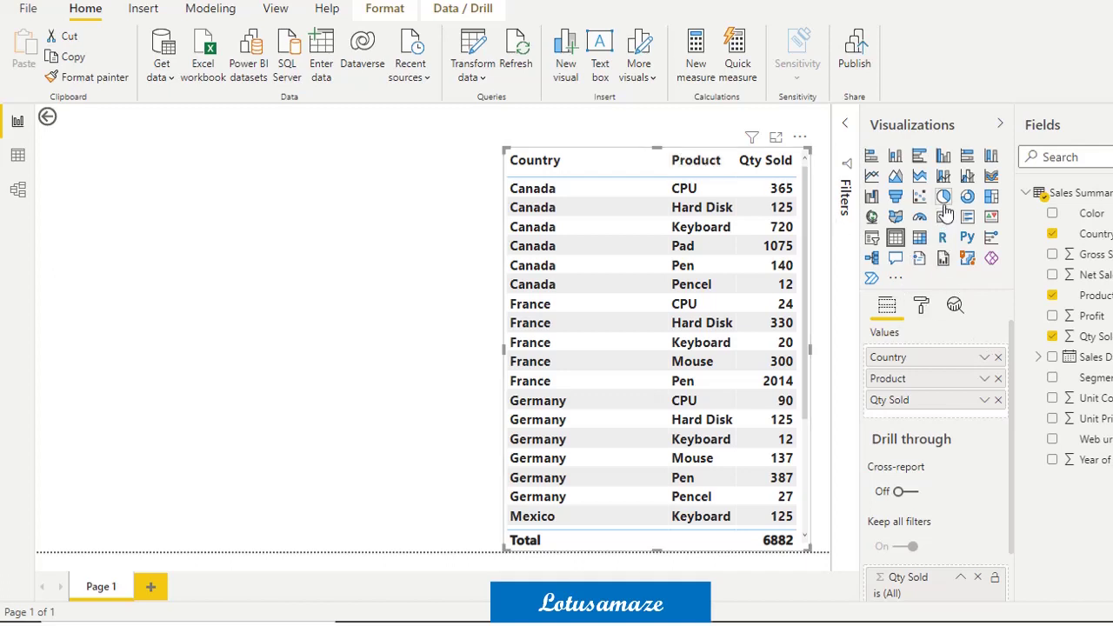
Add a pie chart beside the table with Country as legend, Product as details and Qty Sold as values.
left_click(431, 240)
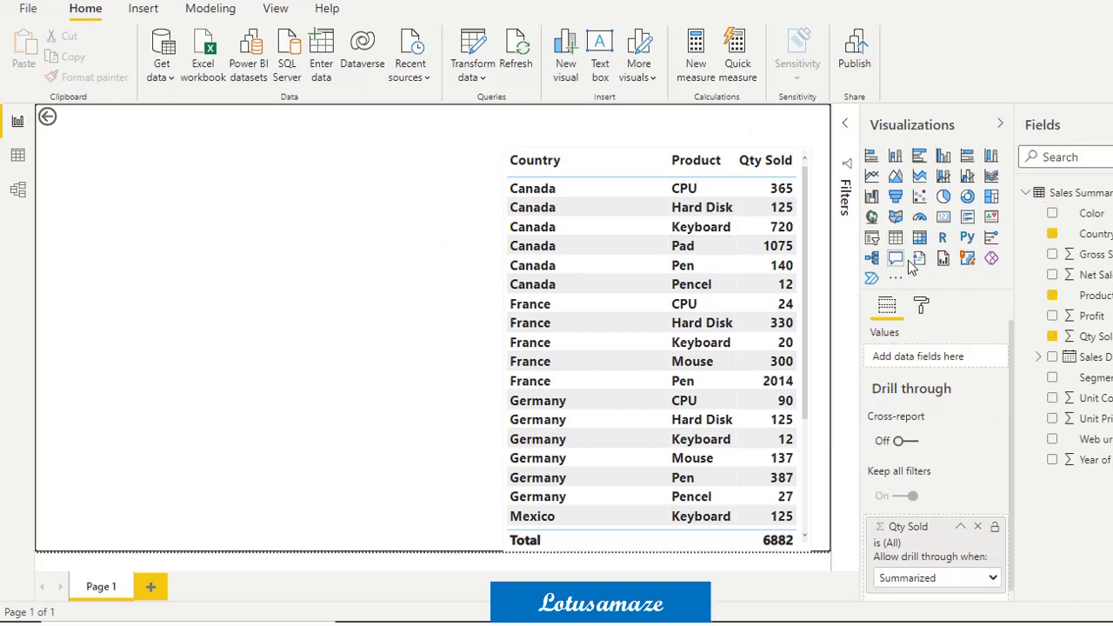
left_click(943, 197)
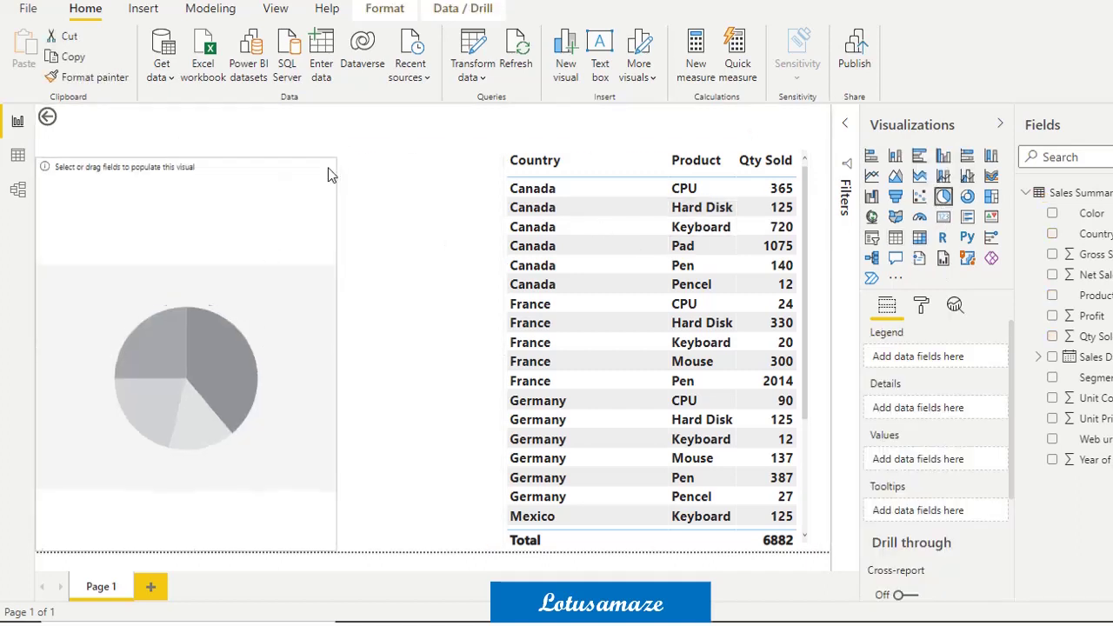
left_click_drag(329, 173, 410, 198)
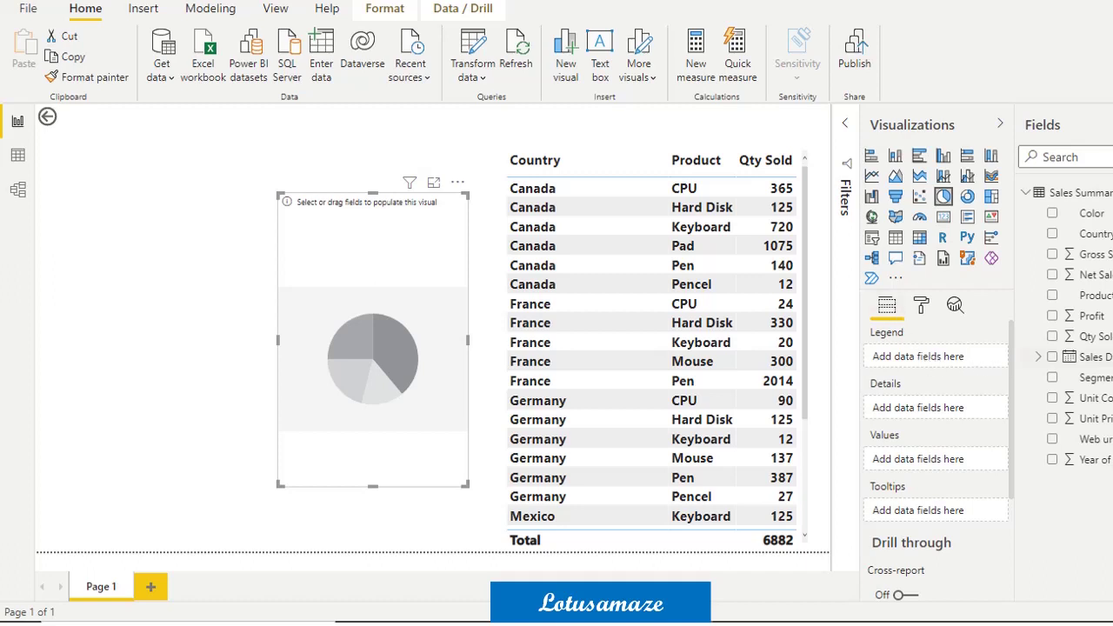
left_click_drag(1091, 234, 967, 360)
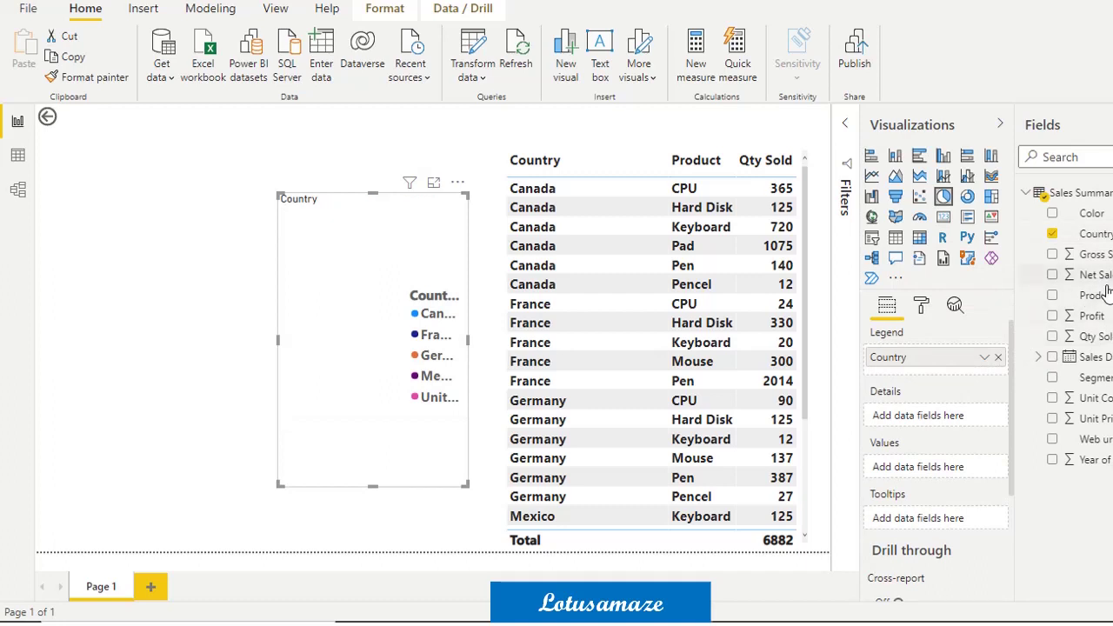
left_click_drag(1106, 293, 960, 419)
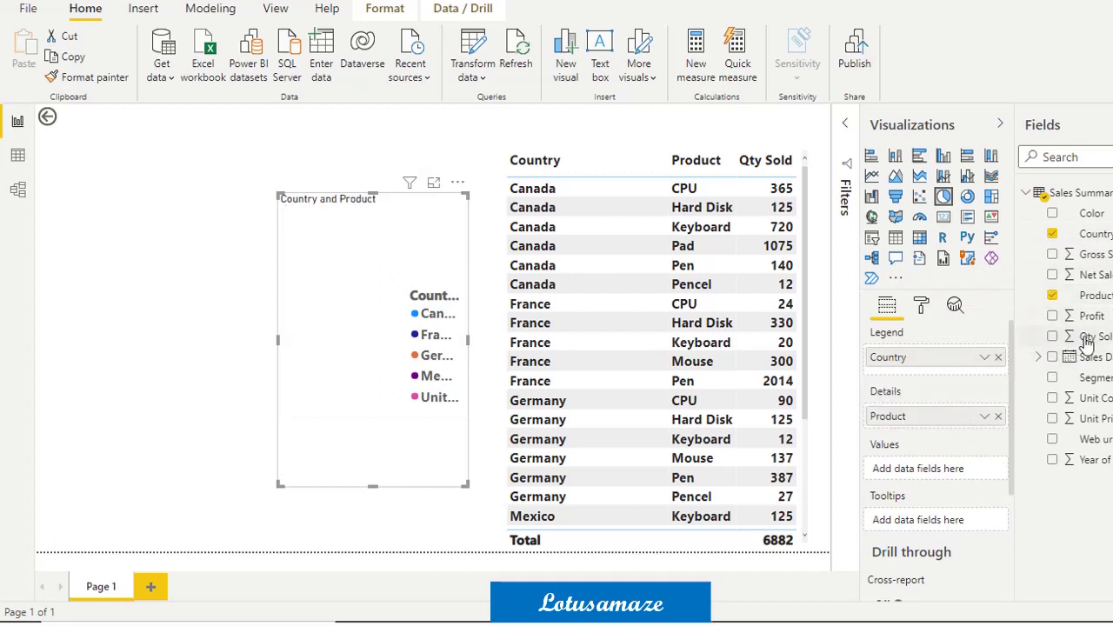
left_click_drag(1082, 339, 923, 477)
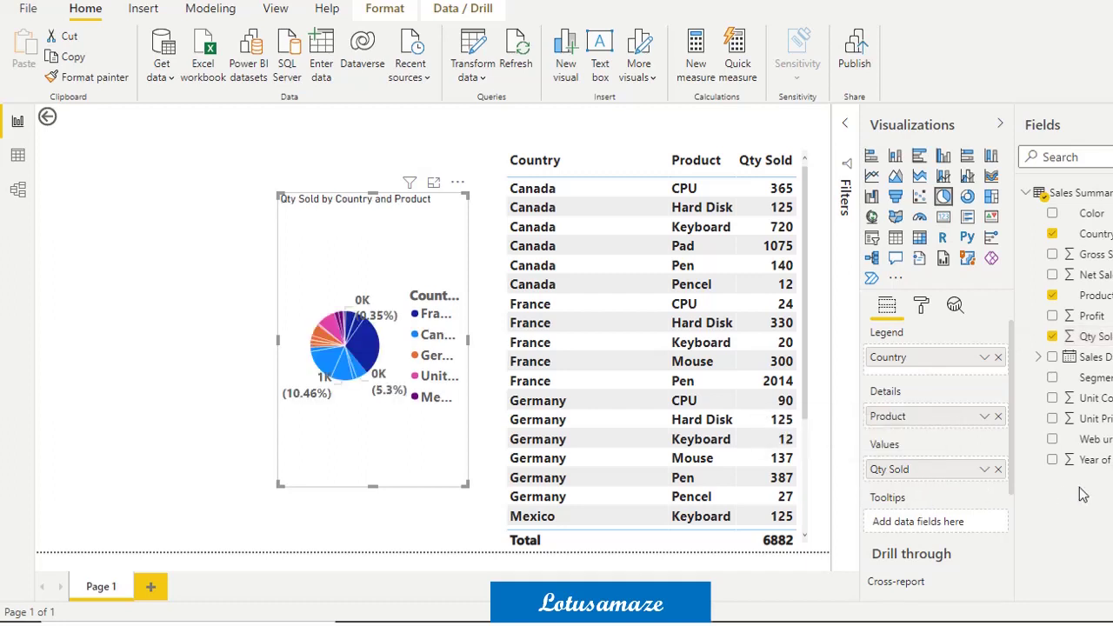
Add a narrow Country slicer to the left of the pie chart and widen the chart to meet the slicer's edge.
key("Escape")
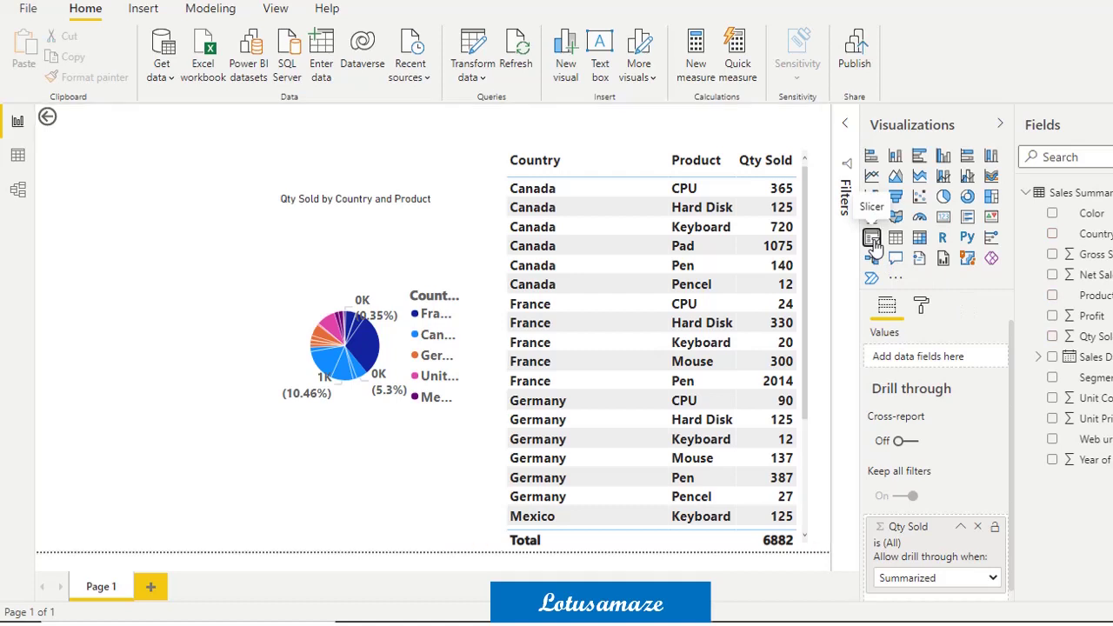
left_click(873, 238)
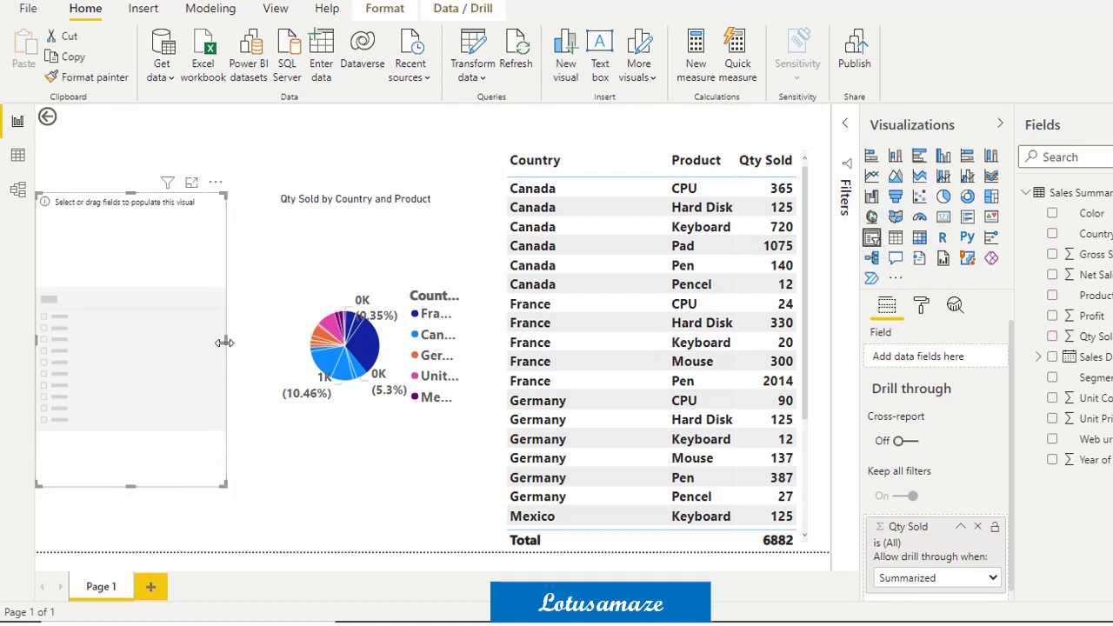
left_click_drag(224, 343, 213, 344)
left_click(348, 334)
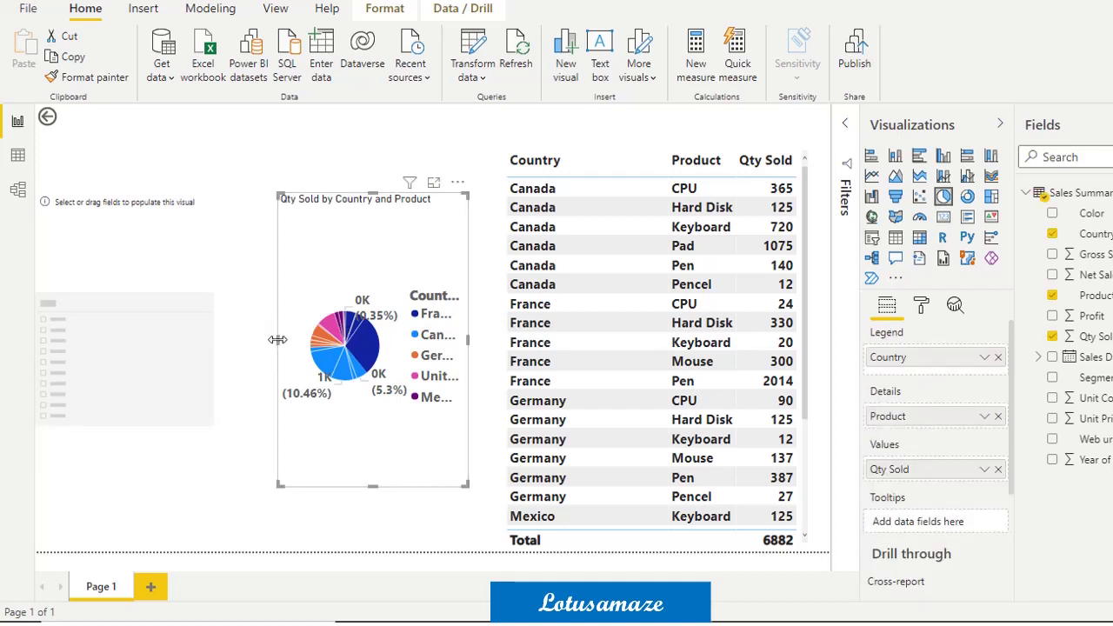
left_click_drag(278, 340, 214, 349)
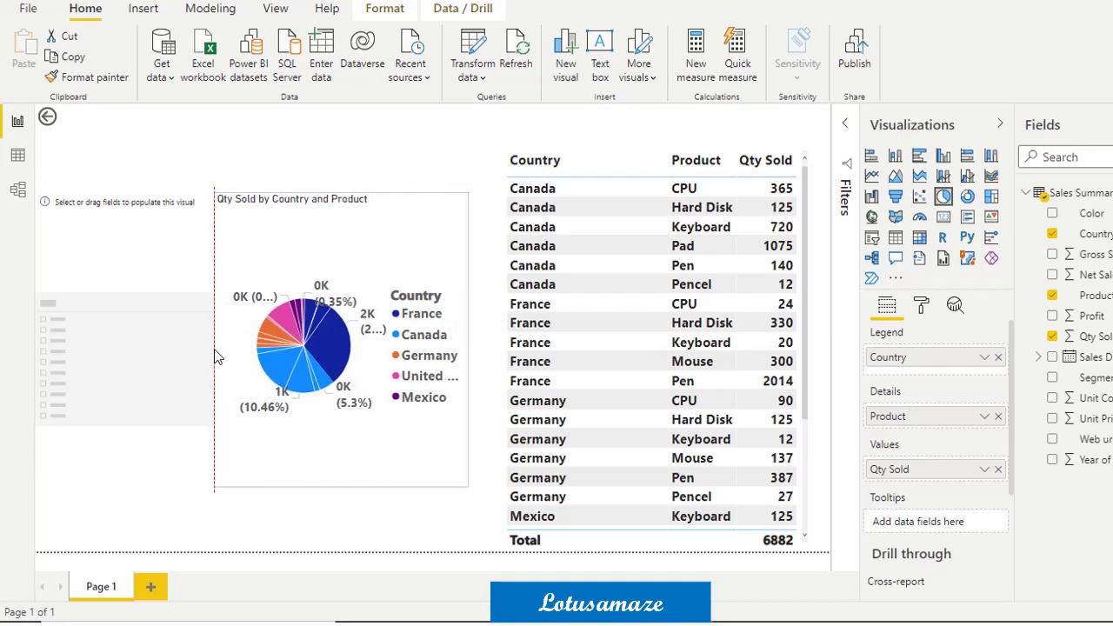
left_click(64, 363)
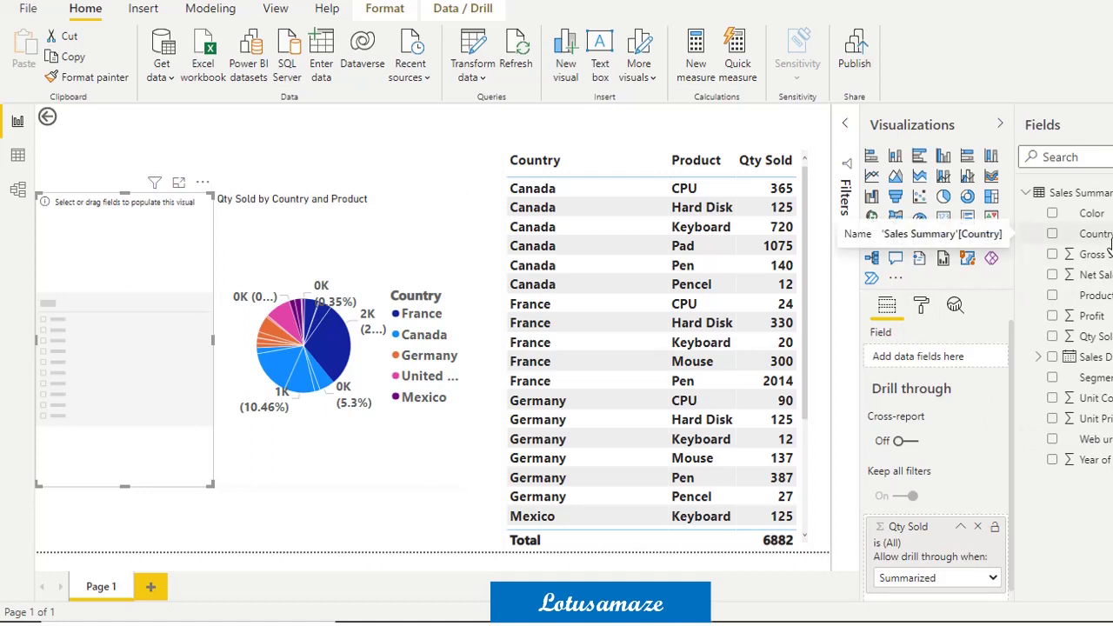
left_click_drag(1100, 235, 944, 360)
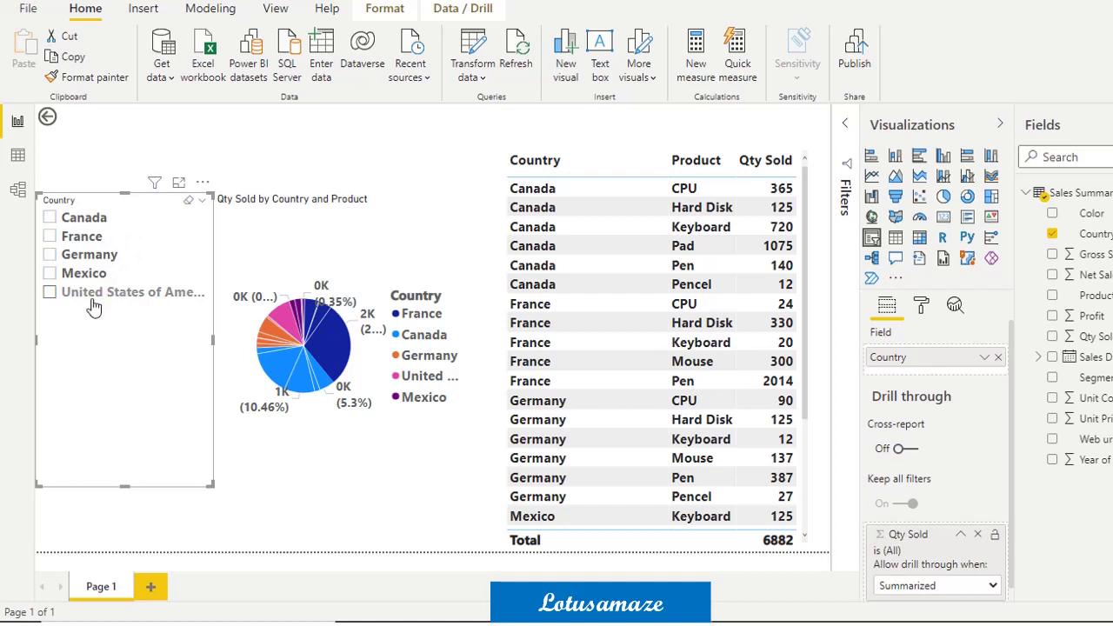
Filter the report by Canada, France and Germany one at a time, and by all three countries together with the slicer.
left_click(51, 219)
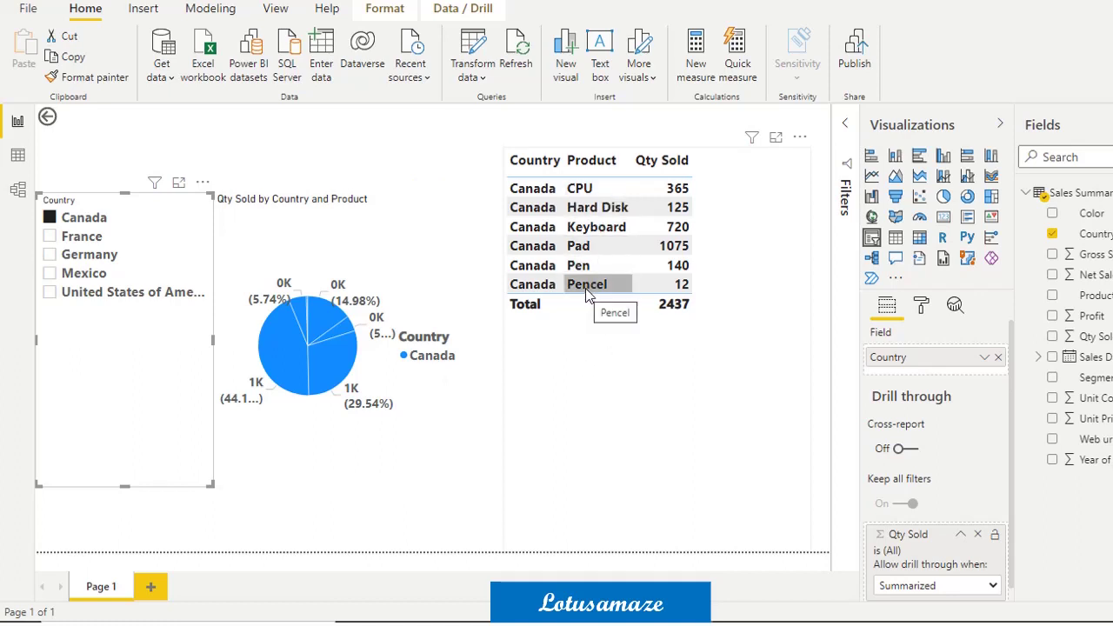
left_click(49, 237)
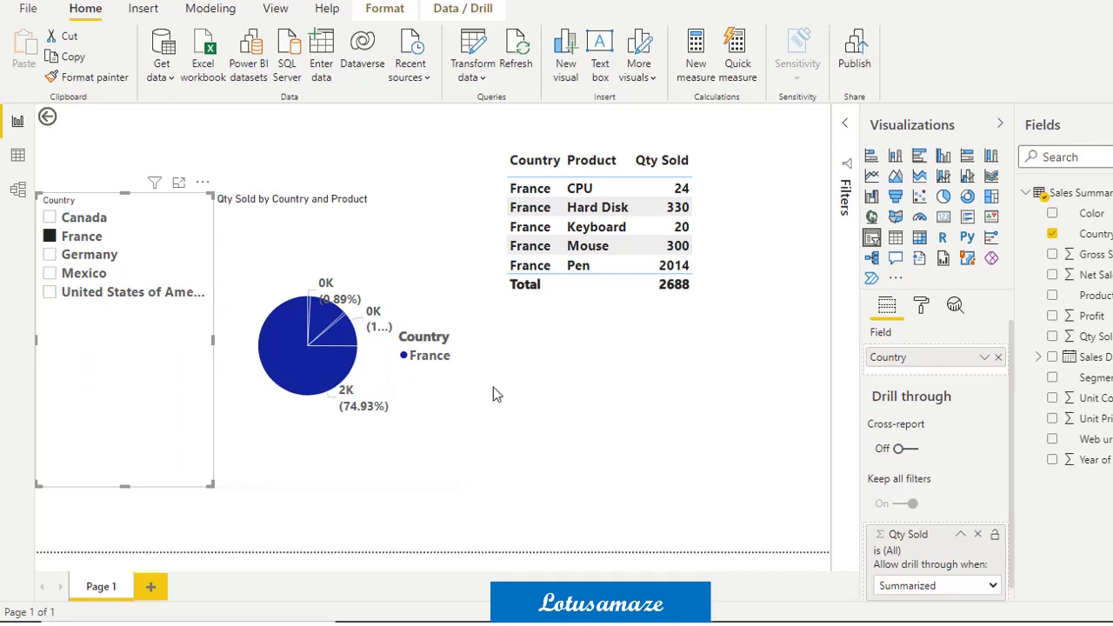
left_click(50, 254)
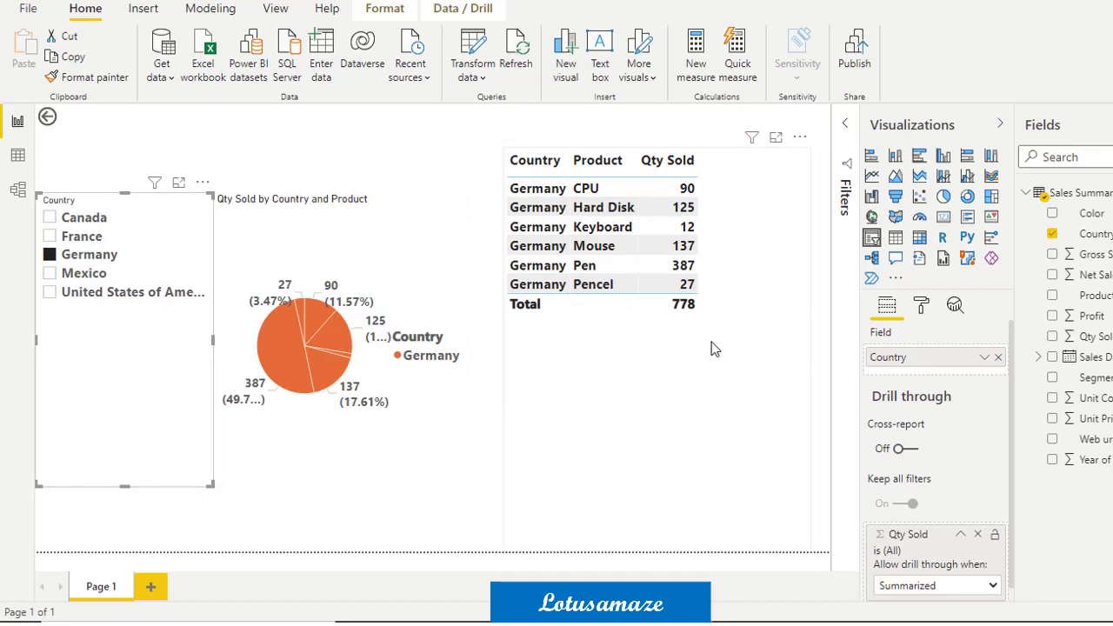
left_click(50, 238, "ctrl")
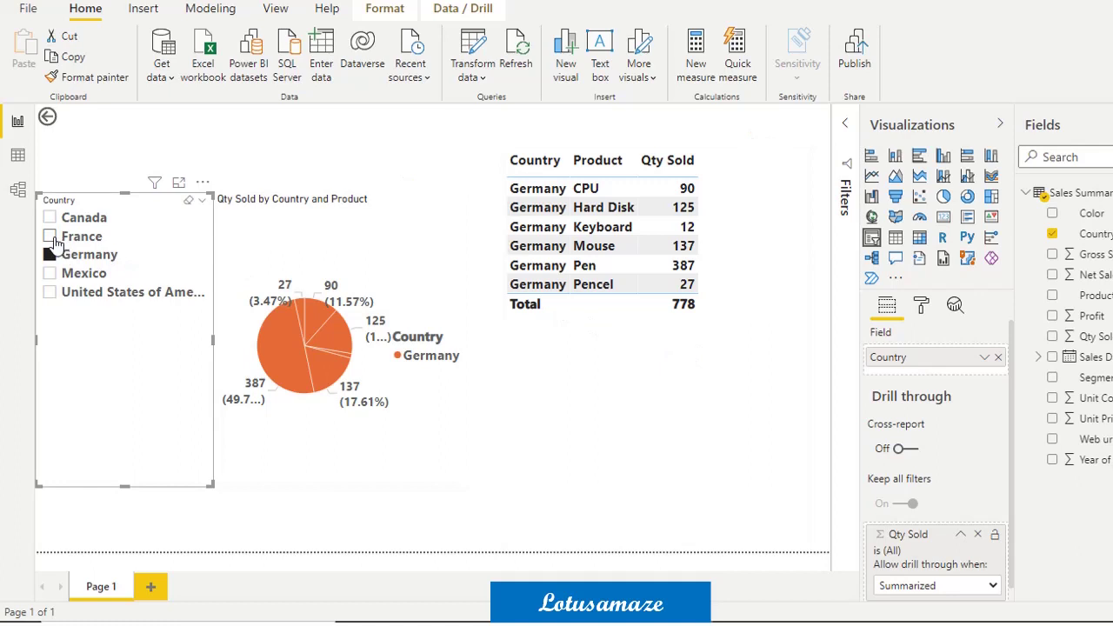
left_click(50, 218, "ctrl")
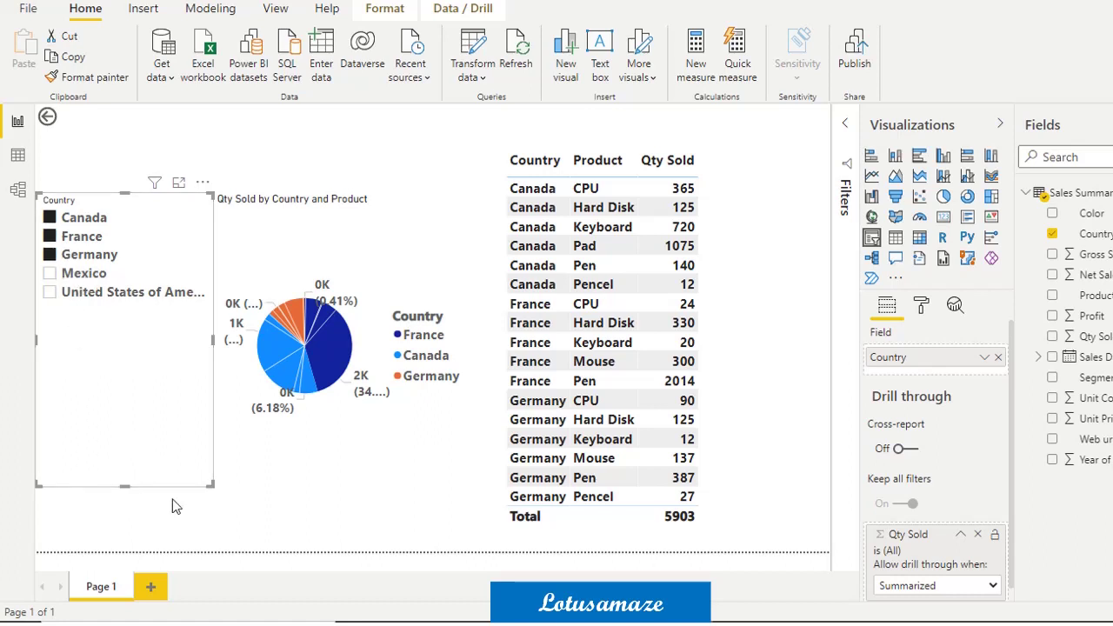
Turn on single select in the Country slicer's selection controls.
left_click(922, 305)
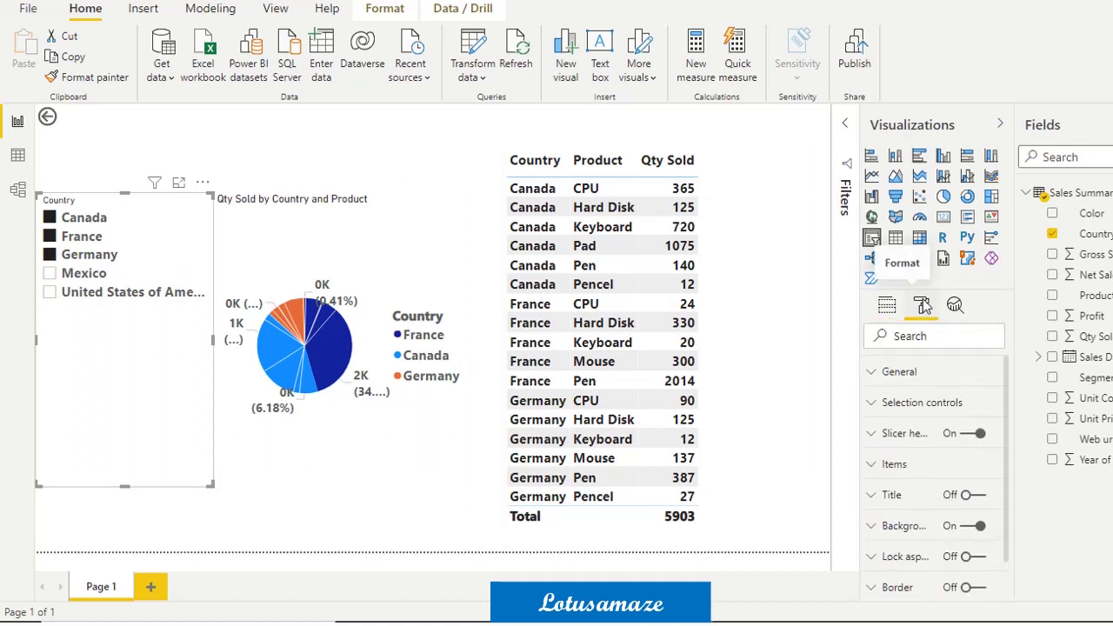
left_click(878, 372)
left_click(878, 373)
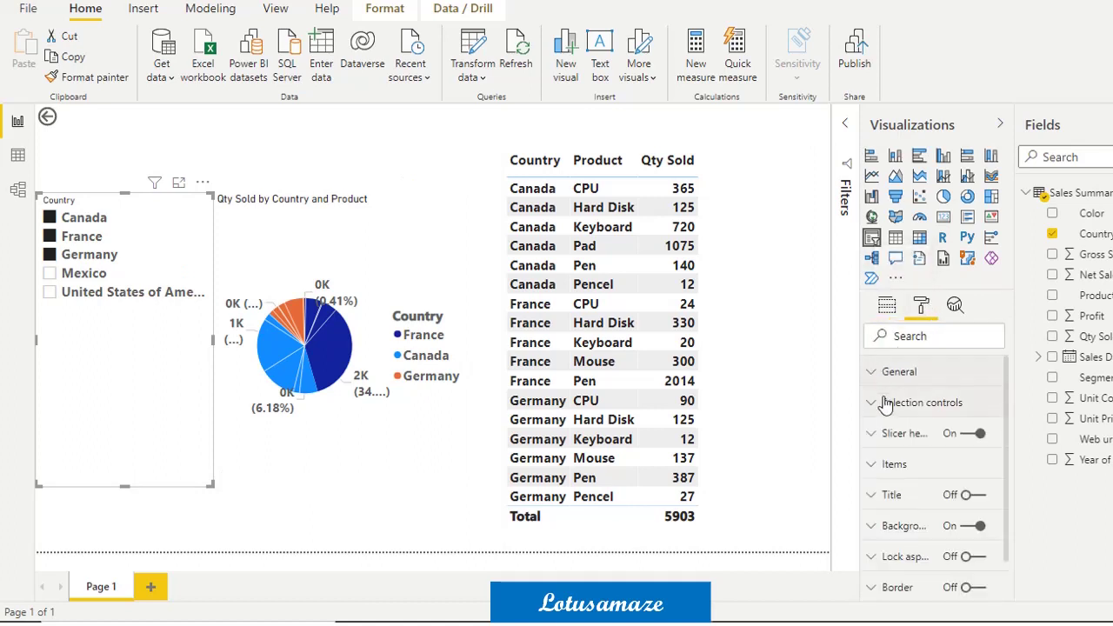
left_click(878, 404)
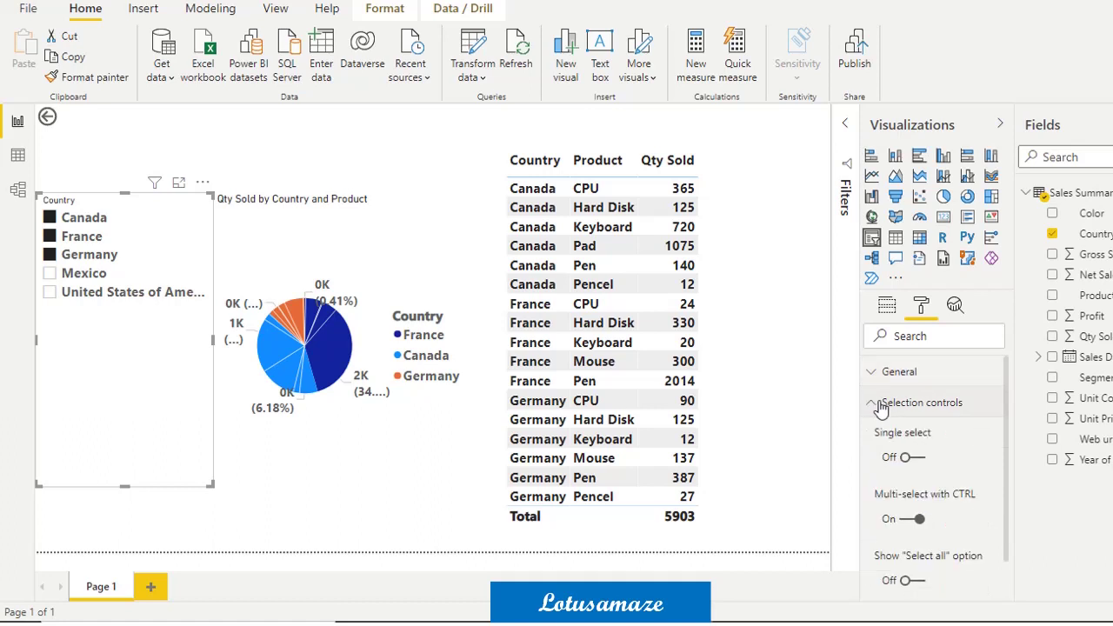
left_click(923, 461)
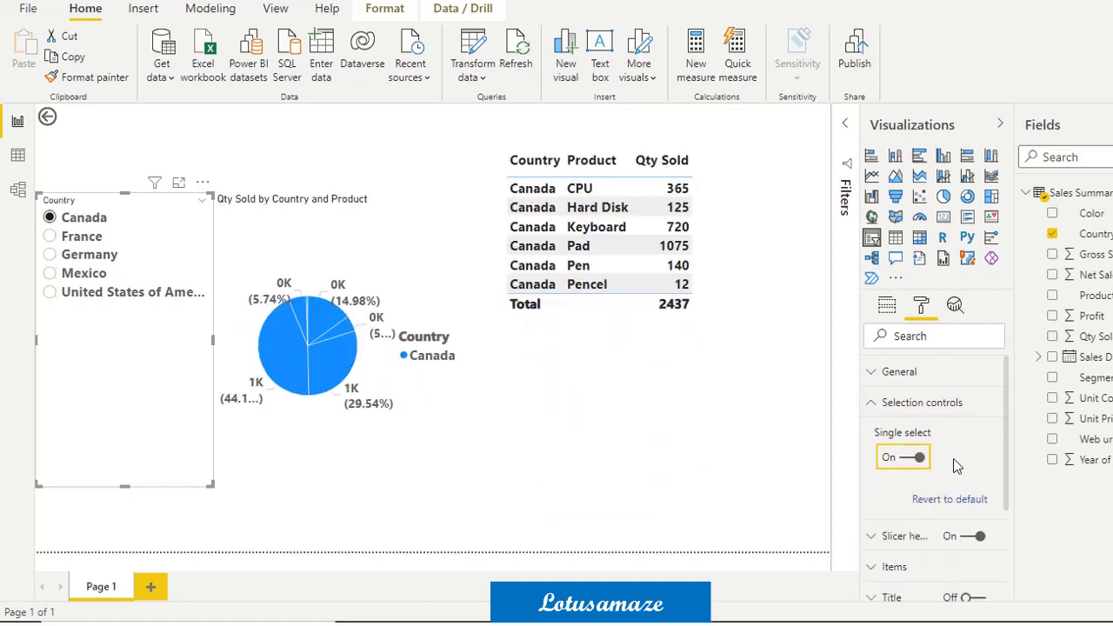
Test the slicer's single selection by switching between the countries, ending with Germany selected.
left_click(50, 236)
left_click(49, 255)
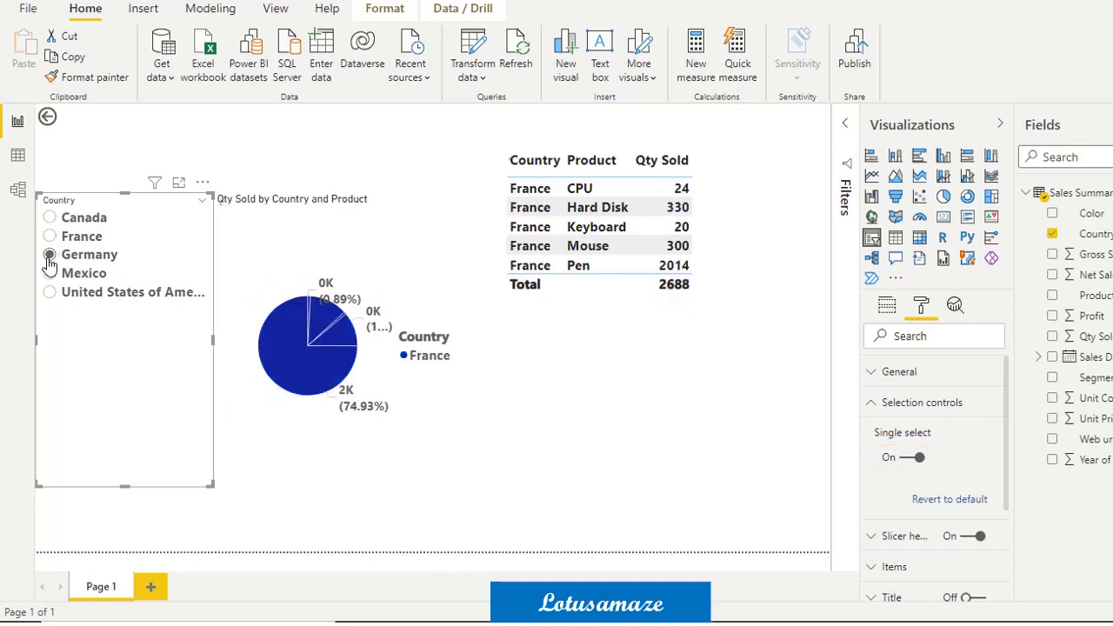
left_click(50, 275)
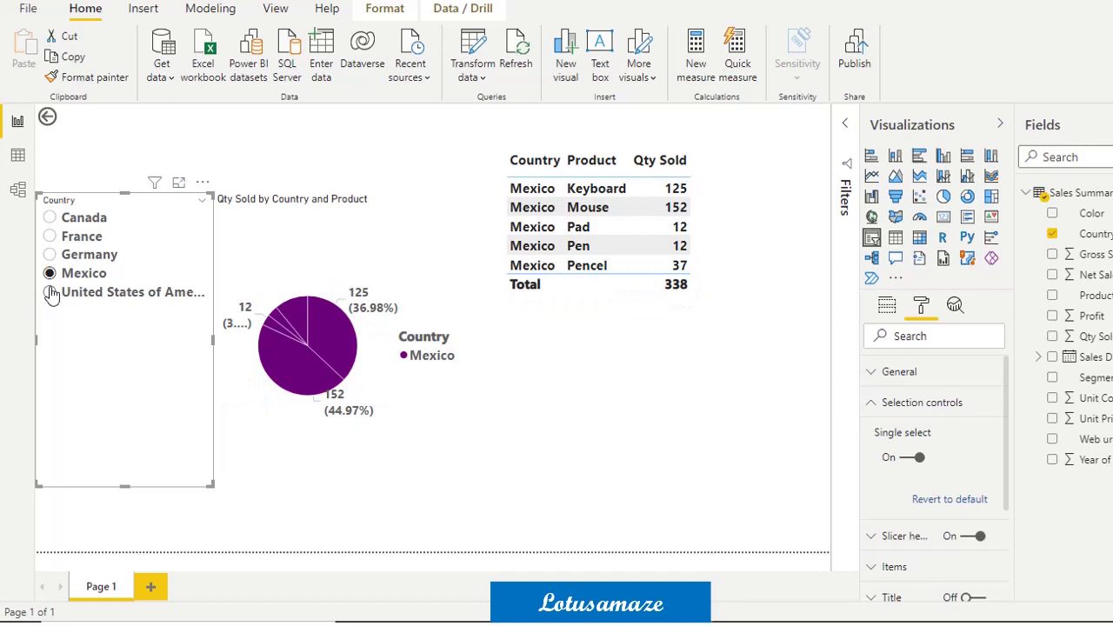
left_click(50, 292)
left_click(49, 255)
left_click(50, 236)
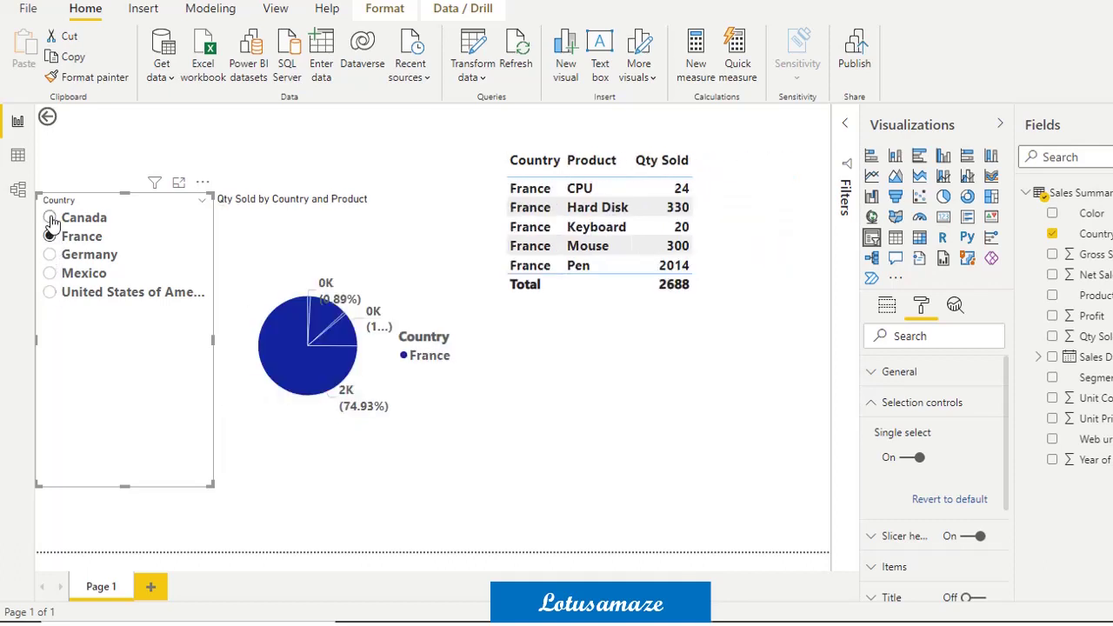
left_click(50, 217)
left_click(50, 237)
left_click(50, 255)
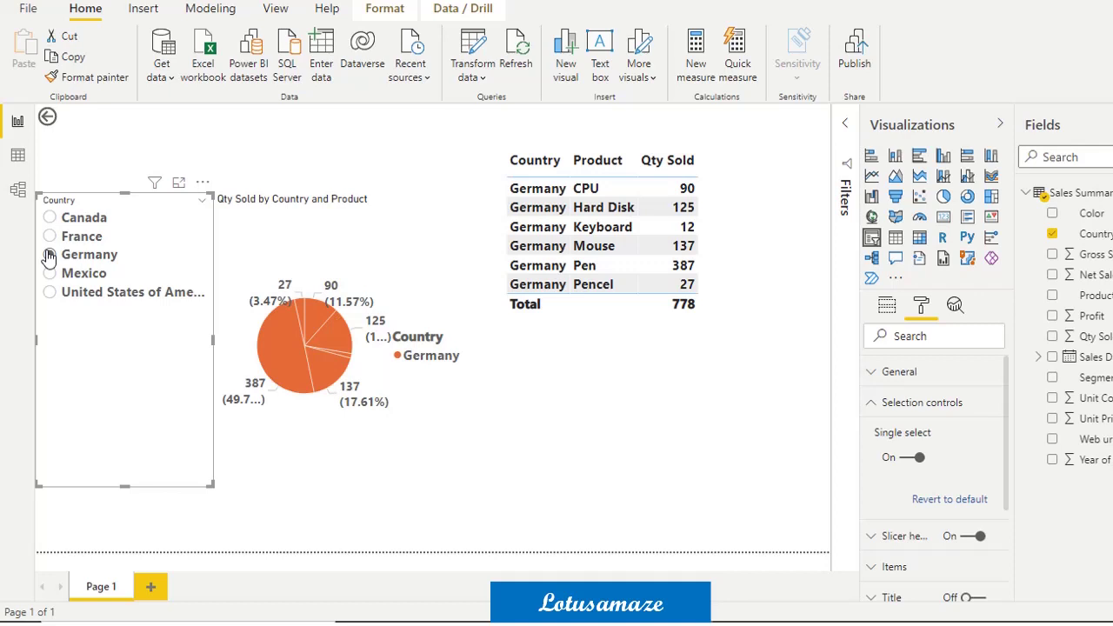
Change the Country slicer from a list to a dropdown and expand it to show the country options.
left_click(203, 202)
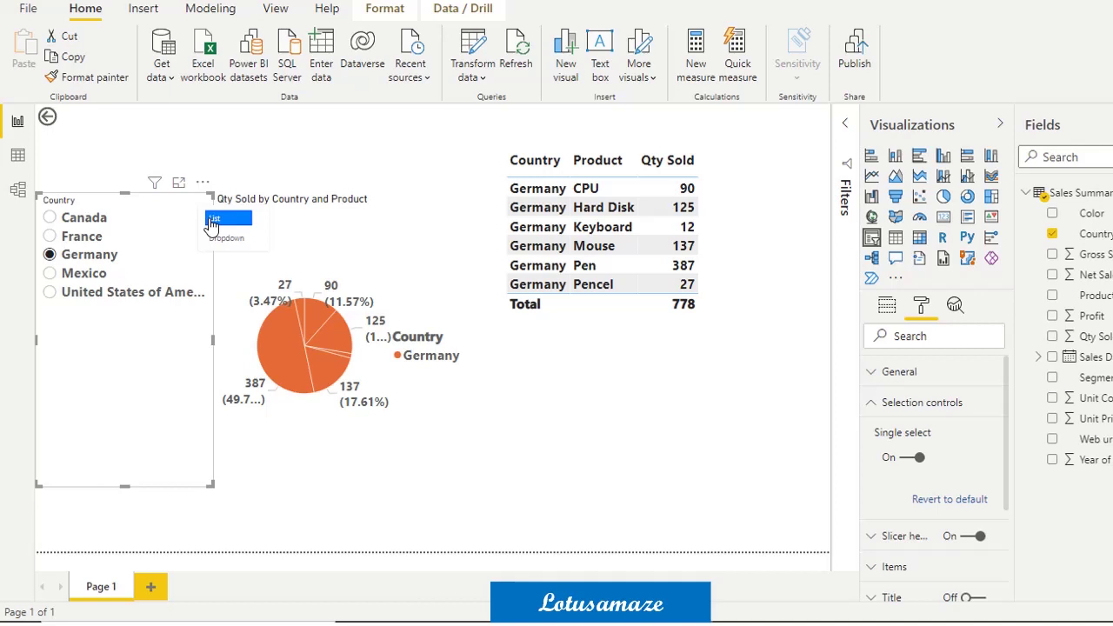
left_click(223, 240)
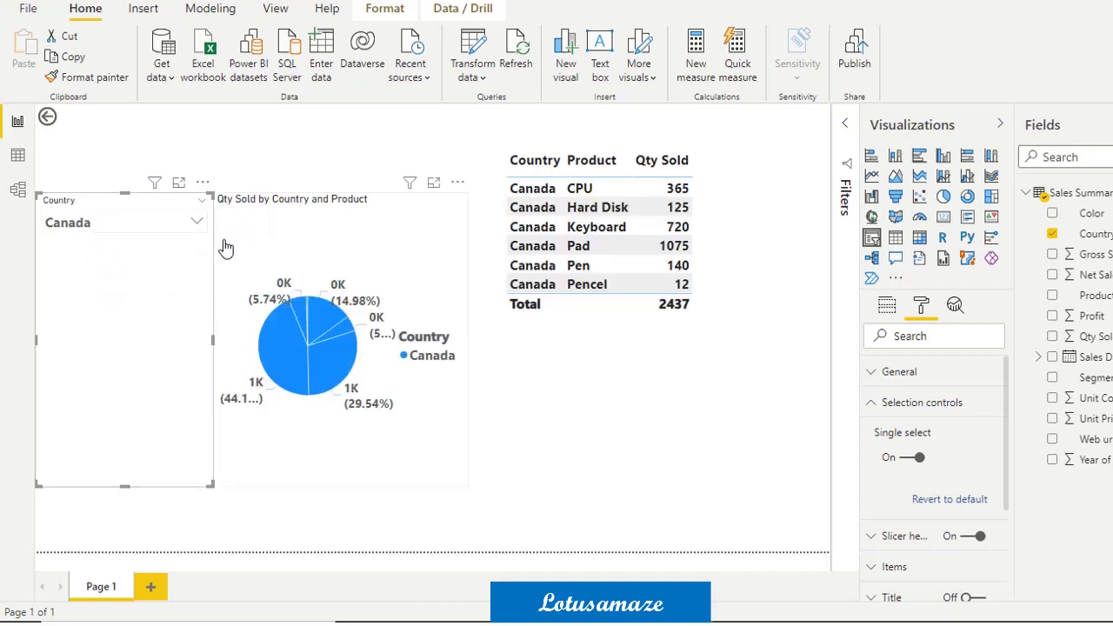
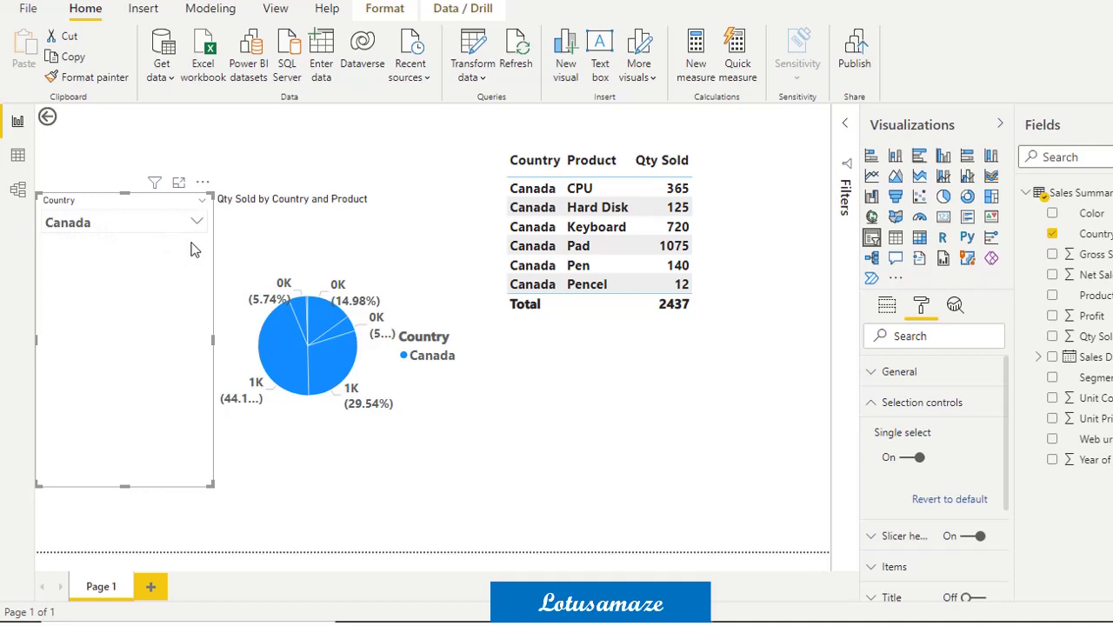
left_click(198, 224)
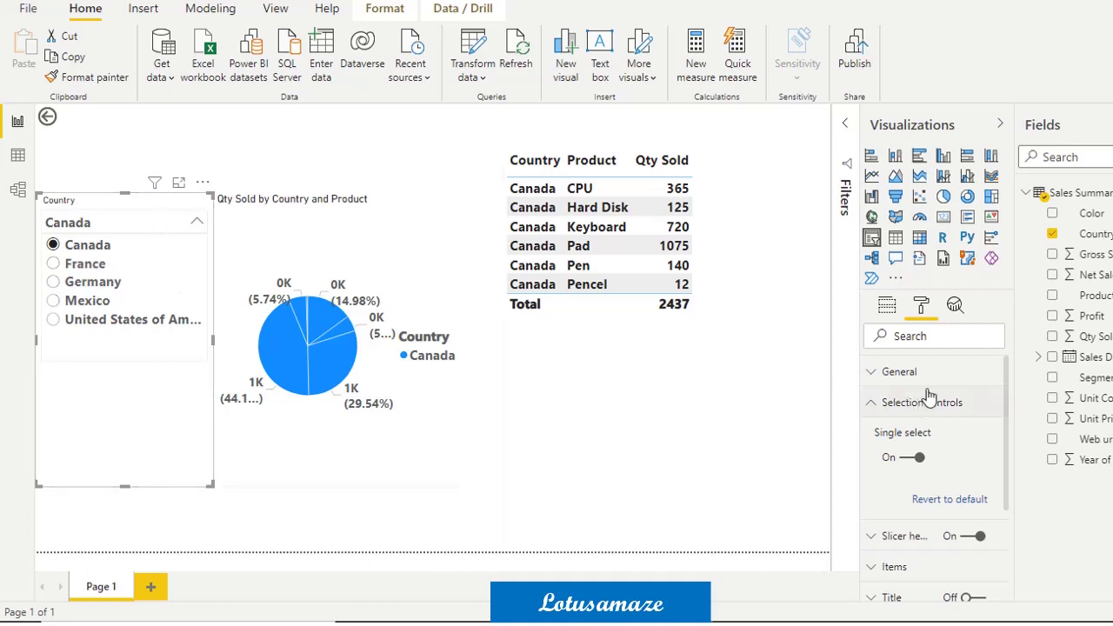
Set the Country slicer's orientation to Horizontal in its general formatting options.
left_click(871, 372)
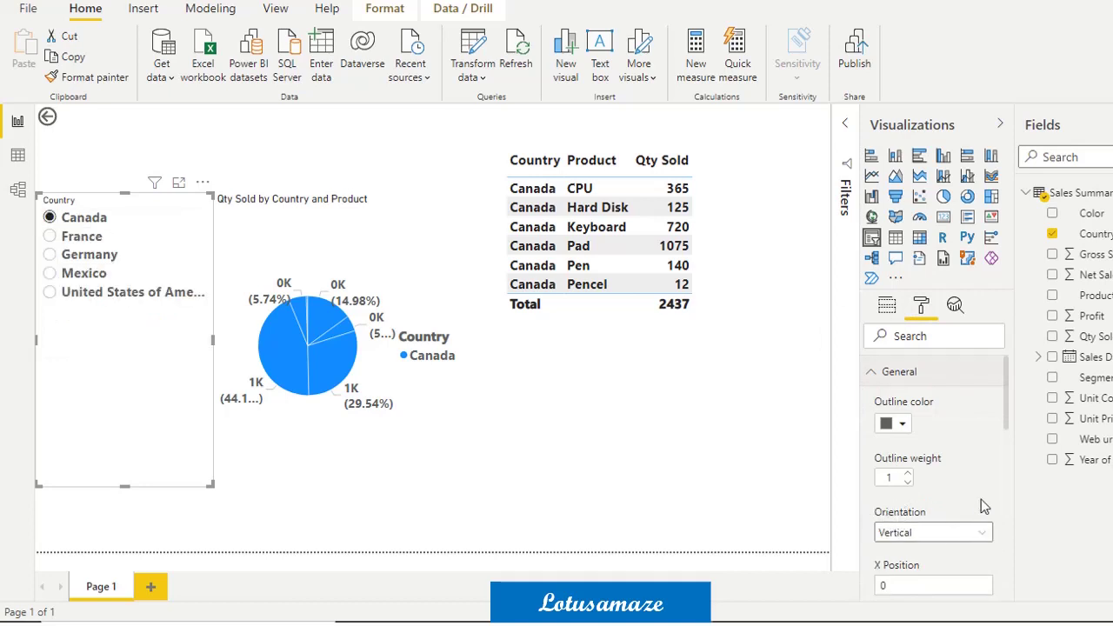
left_click_drag(1011, 423, 1008, 453)
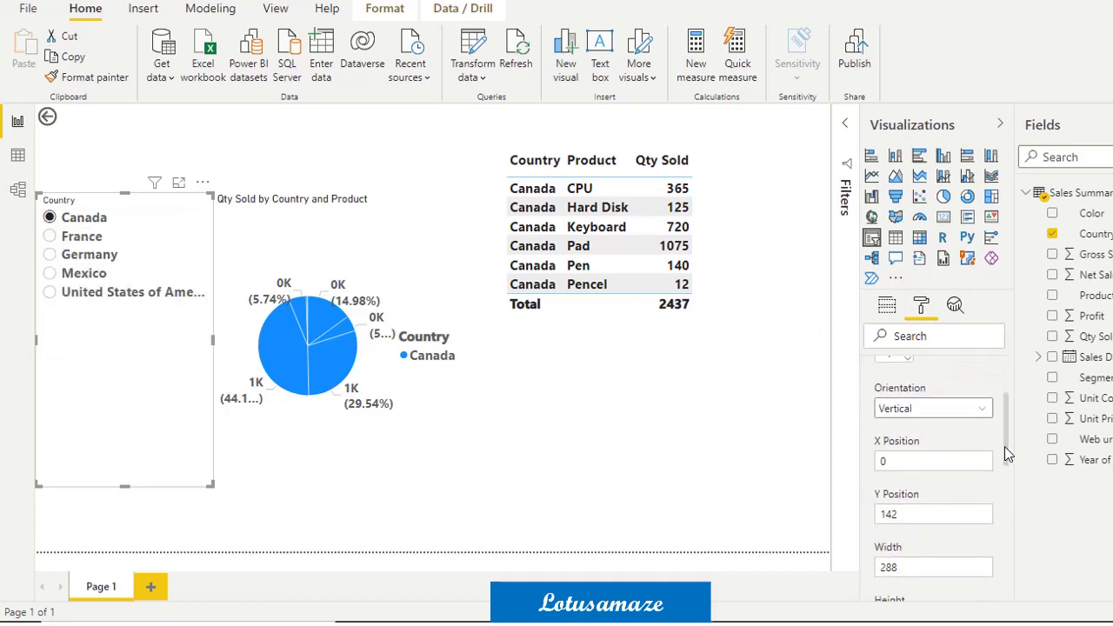
left_click(966, 415)
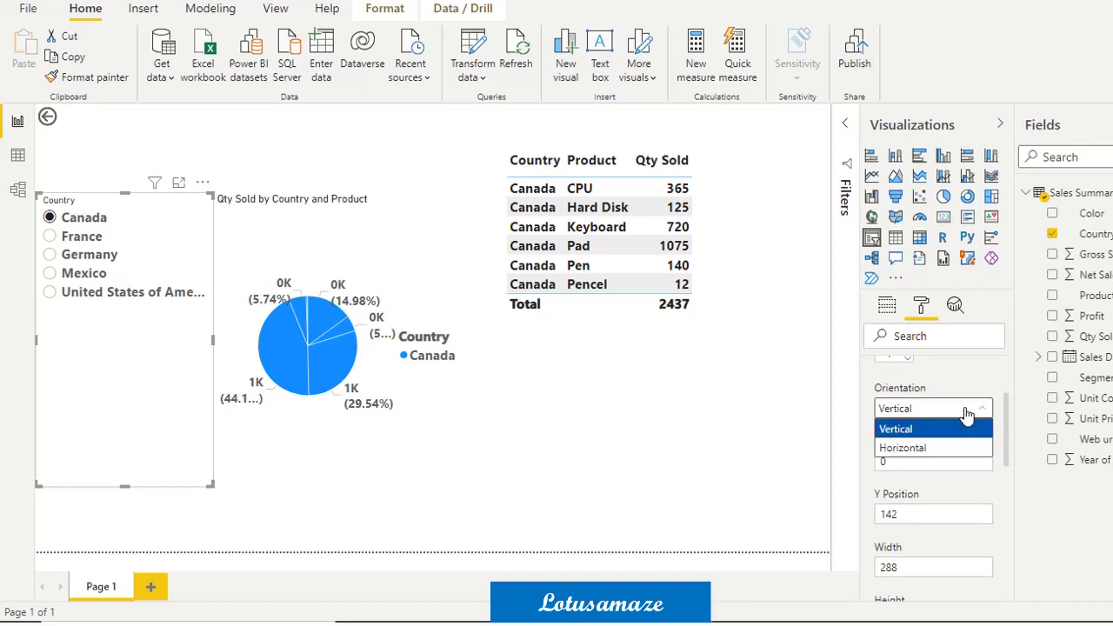
left_click(904, 448)
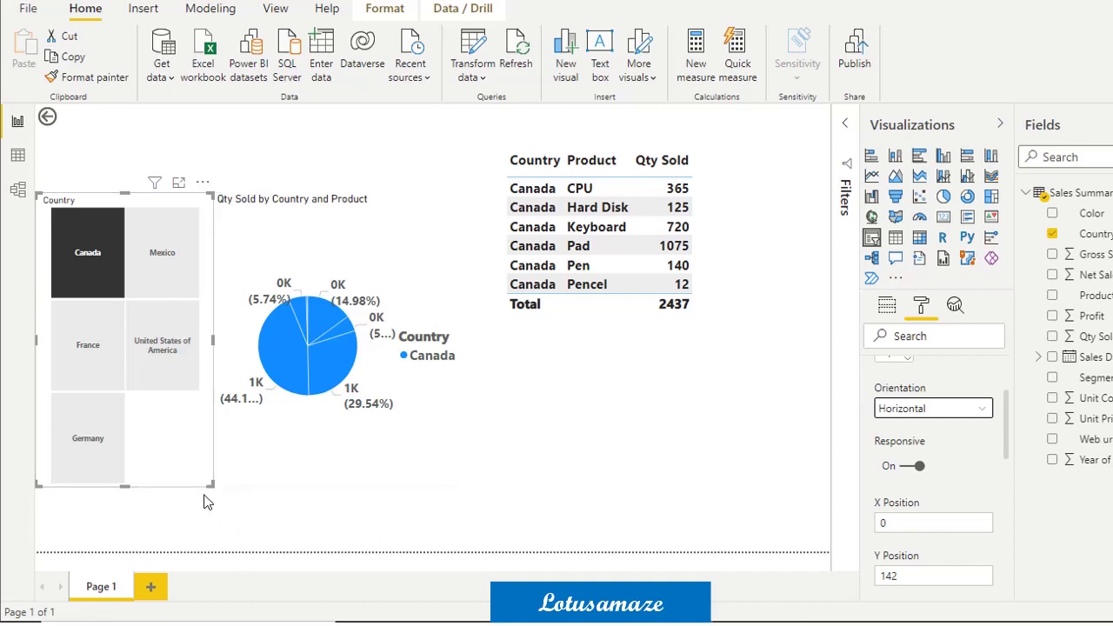
Reshape the horizontal Country slicer into a shallow strip across the top of the page, tall enough to show full country names.
left_click_drag(211, 488, 469, 228)
left_click_drag(363, 213, 379, 123)
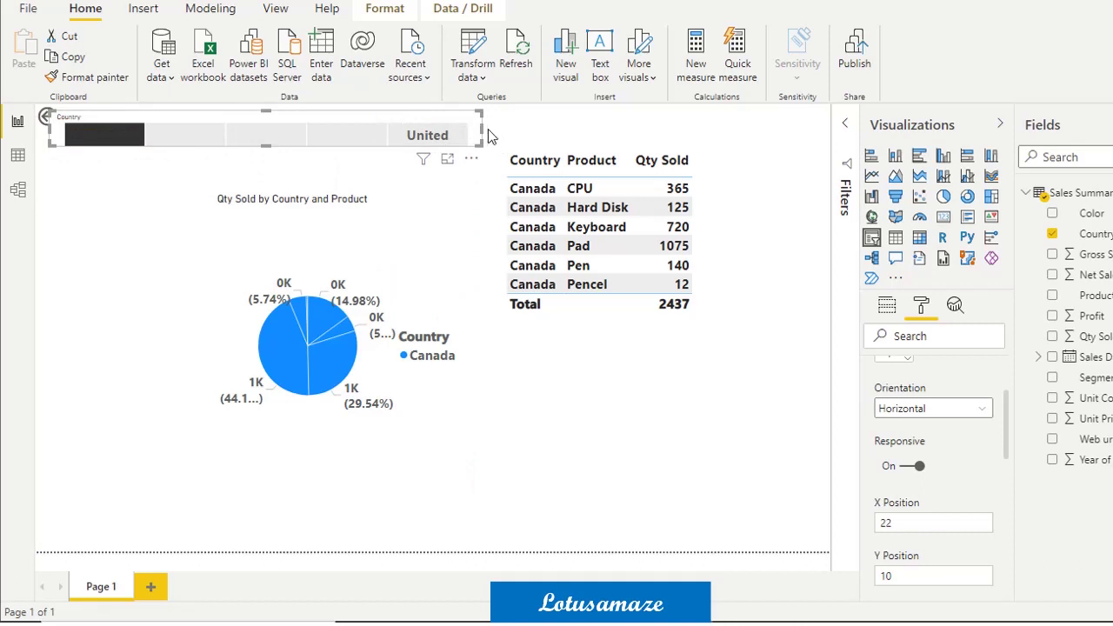
left_click_drag(483, 139, 828, 139)
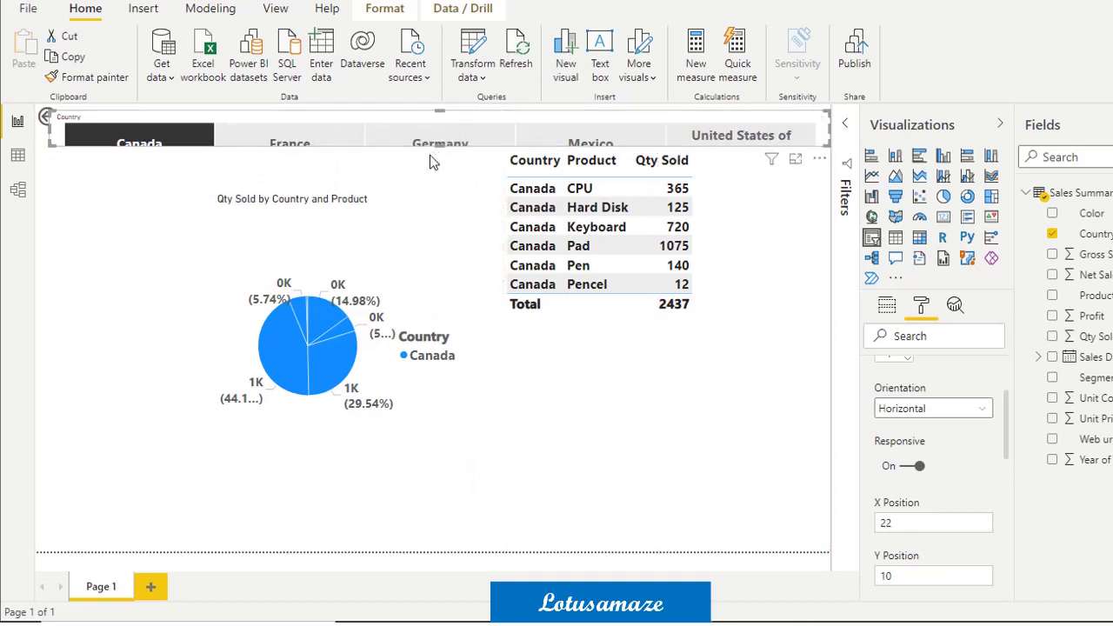
left_click_drag(438, 146, 438, 160)
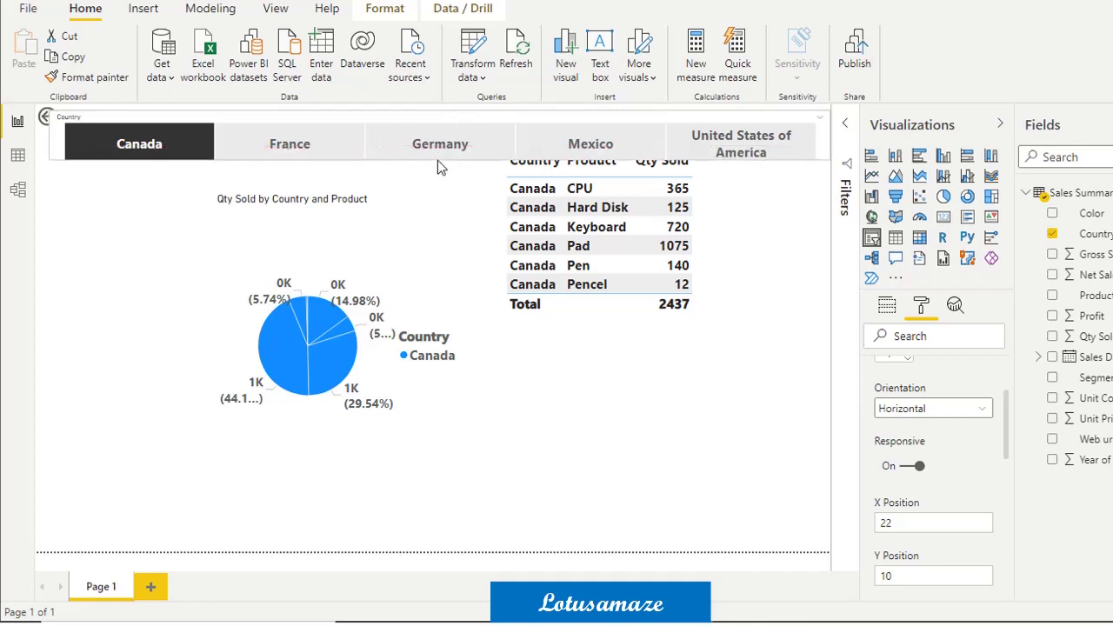
Lower the table's upper edge to clear the Country slicer, narrow it slightly, and clear the Keyboard row highlight.
left_click(597, 227)
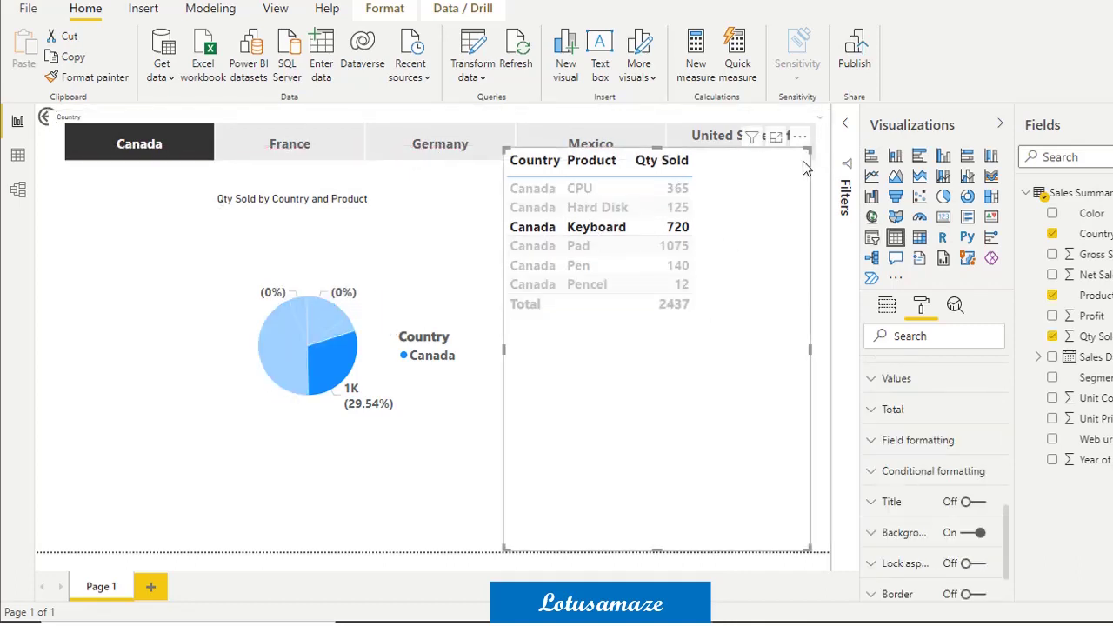
left_click_drag(808, 154, 789, 187)
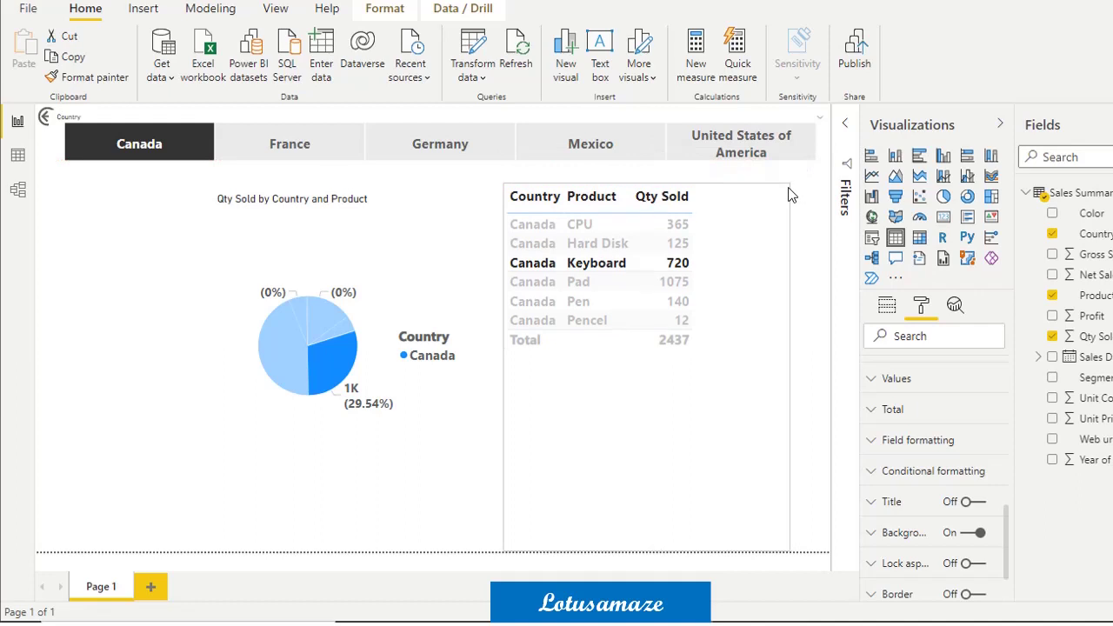
left_click(256, 174)
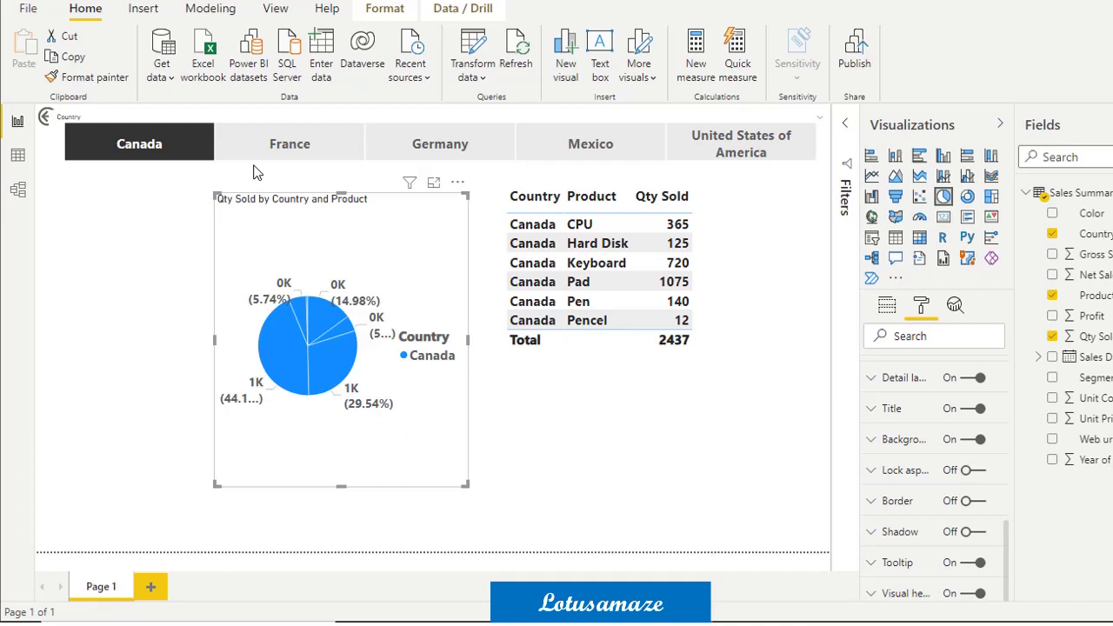
Filter the report with the horizontal slicer's country tiles, going through France, Germany and Mexico one at a time.
left_click(169, 155)
left_click(104, 157)
left_click(291, 146)
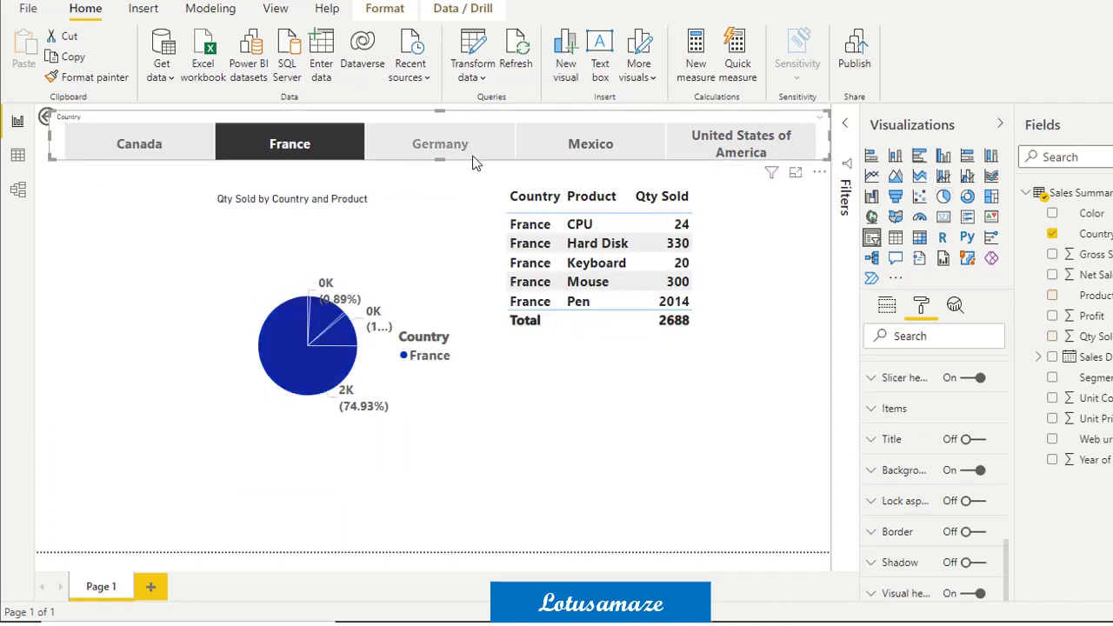
left_click(440, 146)
left_click(575, 158)
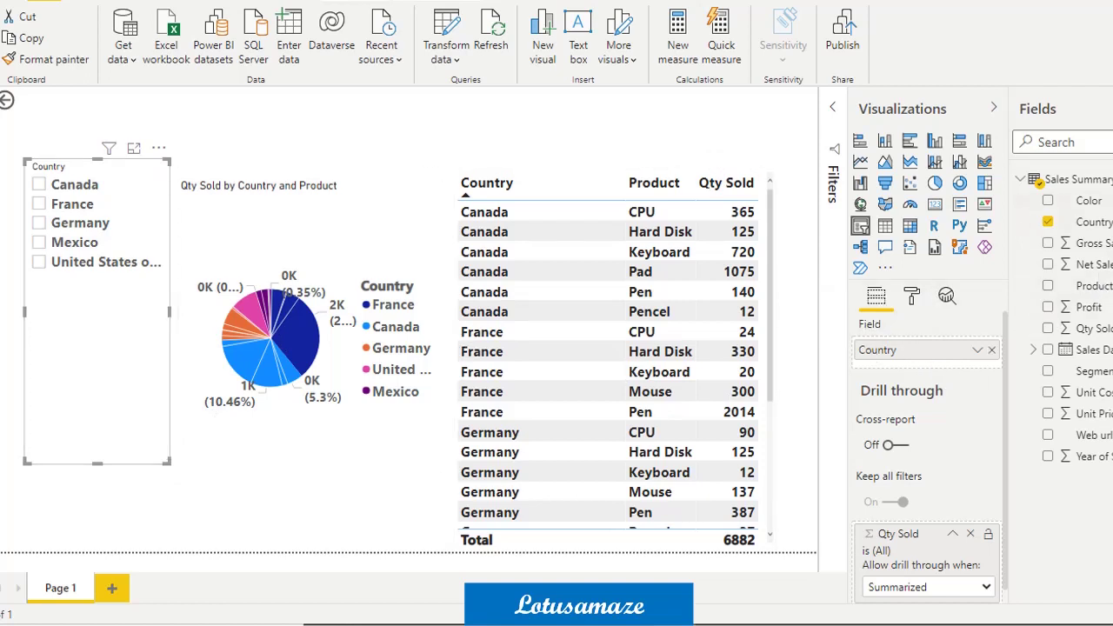
Add the Product field beneath Country in the slicer and expand Canada, France and Germany to show their products.
left_click_drag(1097, 285, 960, 376)
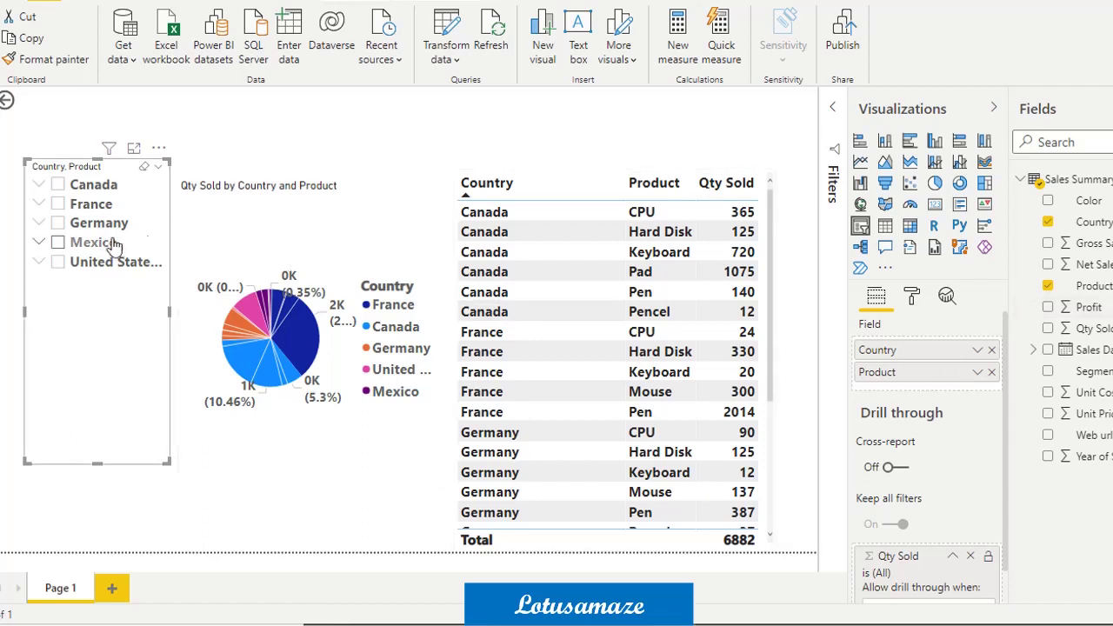
left_click(38, 187)
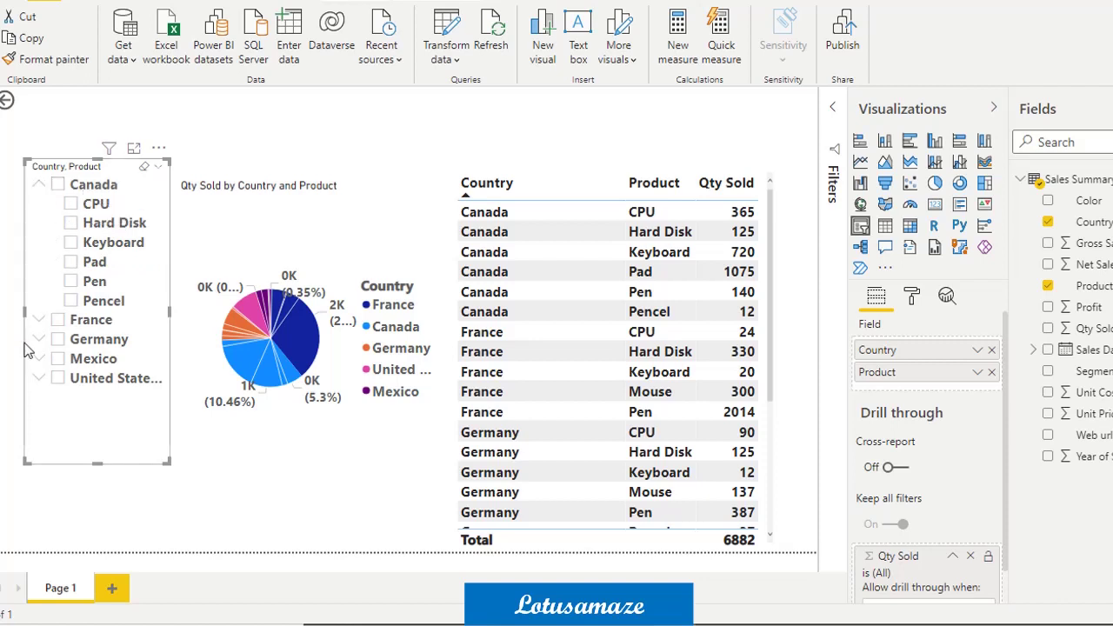
left_click(38, 321)
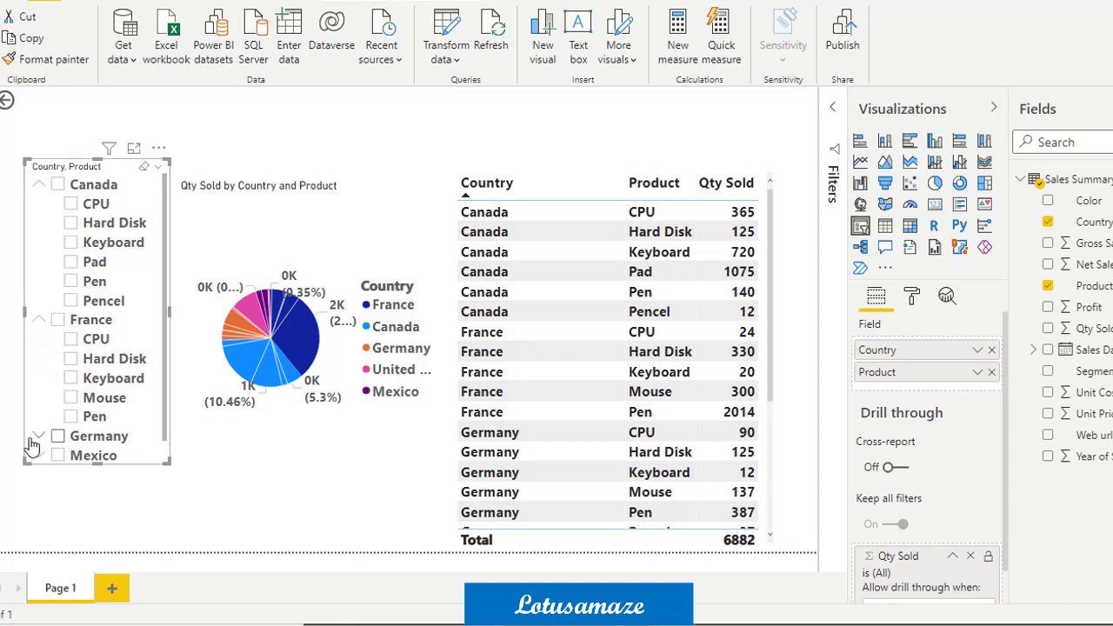
left_click(39, 438)
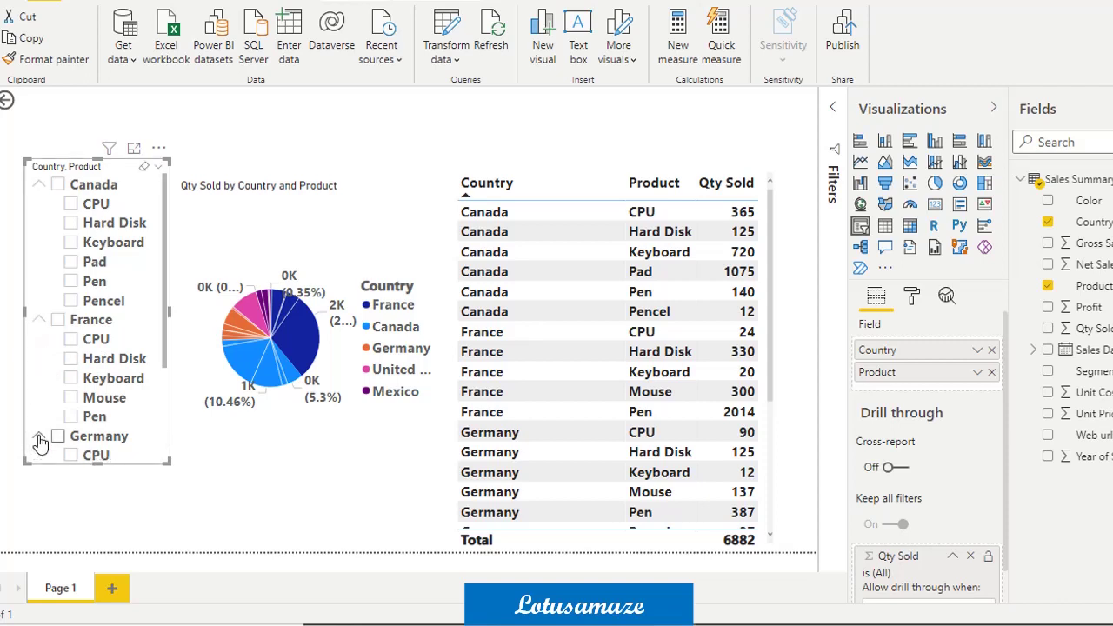
Filter the report by Canada's CPU, Canada's Hard Disk and France's CPU one at a time.
left_click(71, 205)
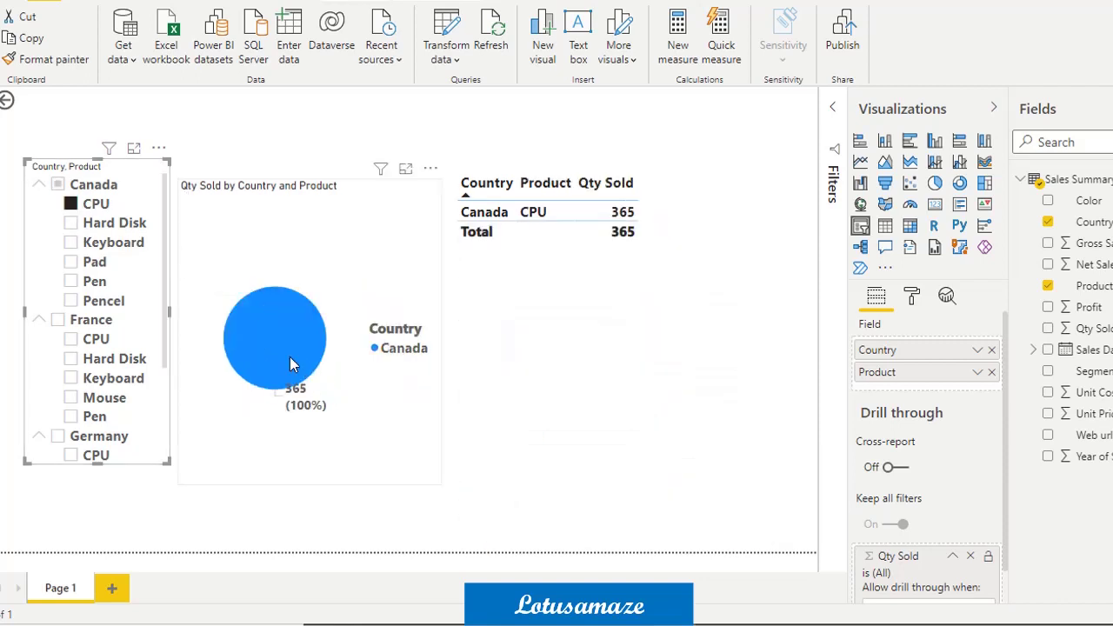
left_click(73, 225)
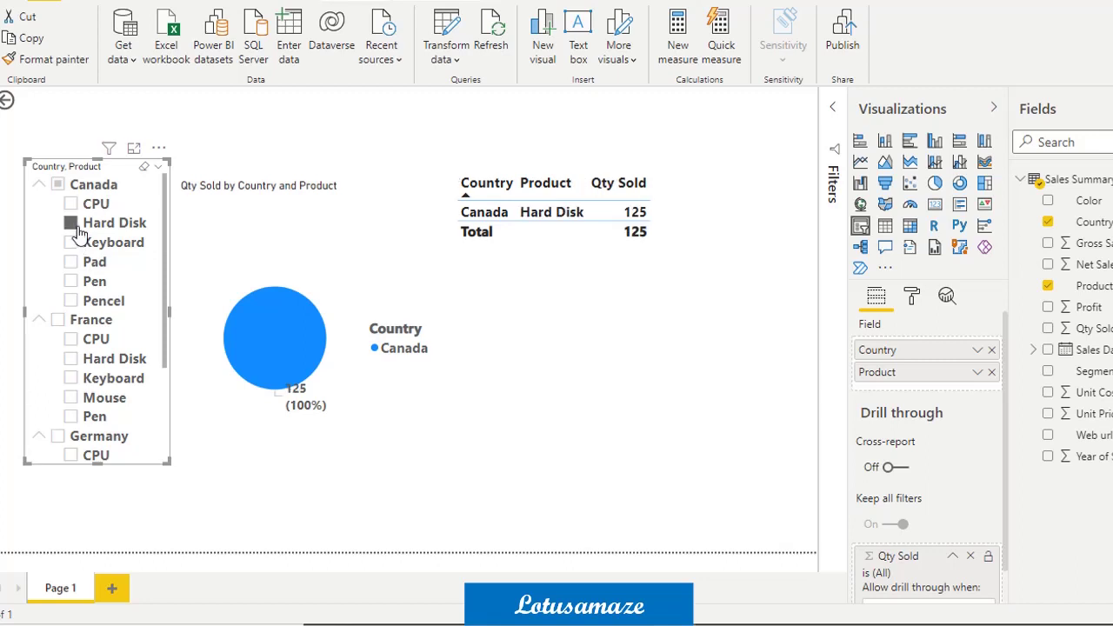
left_click(71, 340)
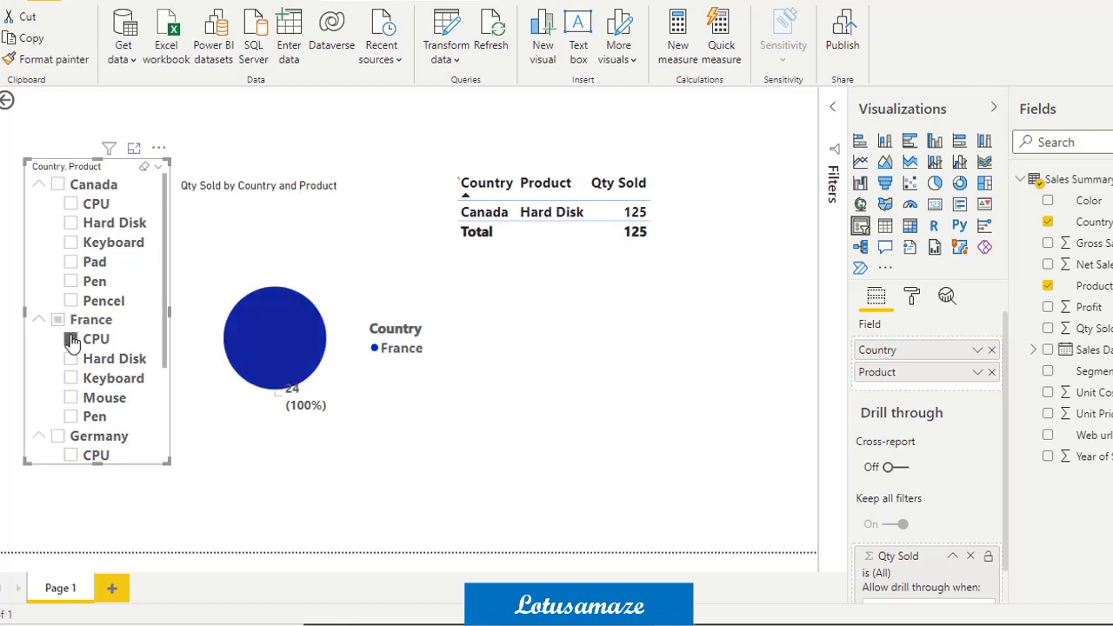
Filter the report by Canada's CPU, Hard Disk, Keyboard and Pad together using multiple selection in the slicer.
left_click(71, 205)
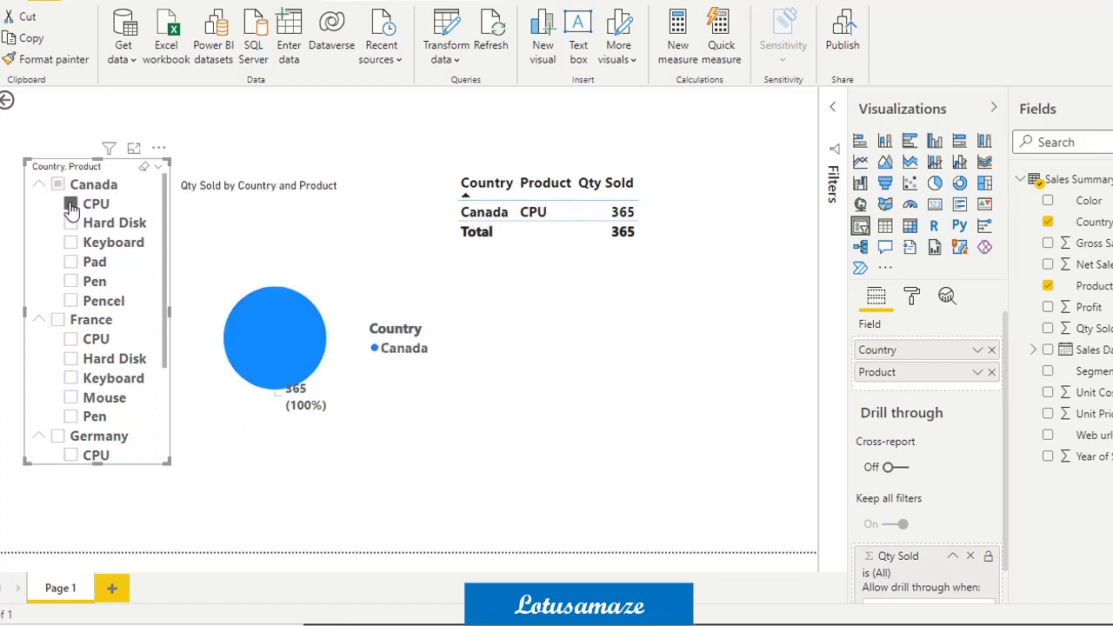
left_click(70, 224, "ctrl")
left_click(70, 243, "ctrl")
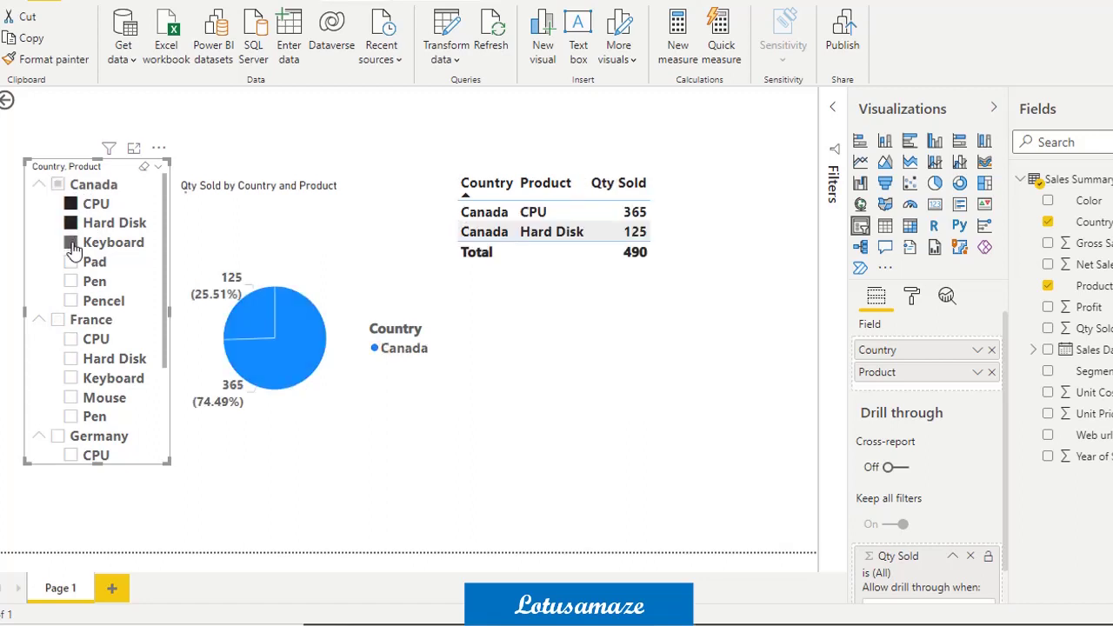
left_click(71, 262, "ctrl")
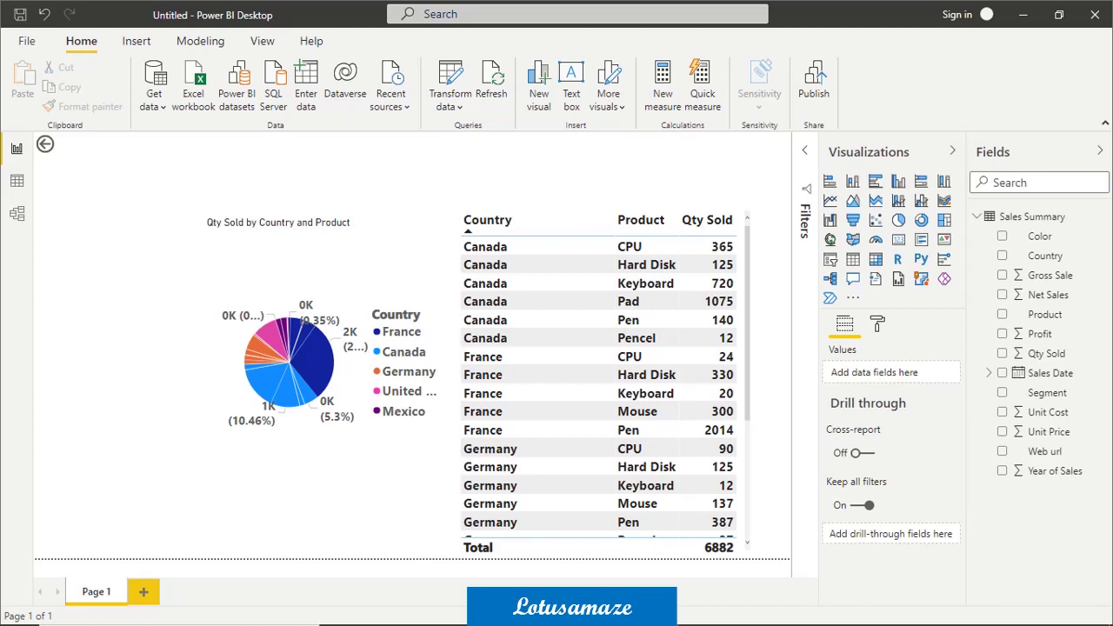
Add a narrow slicer to the left of the pie chart and assign the Sales Date field to it.
left_click(830, 260)
left_click_drag(279, 364, 173, 368)
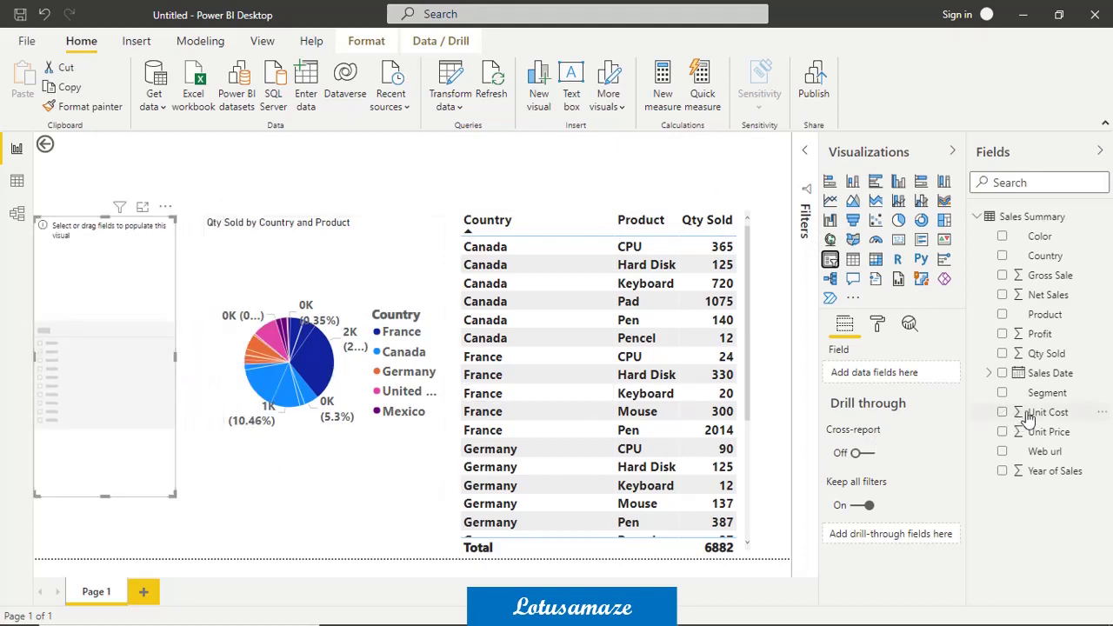
left_click_drag(1019, 374, 890, 376)
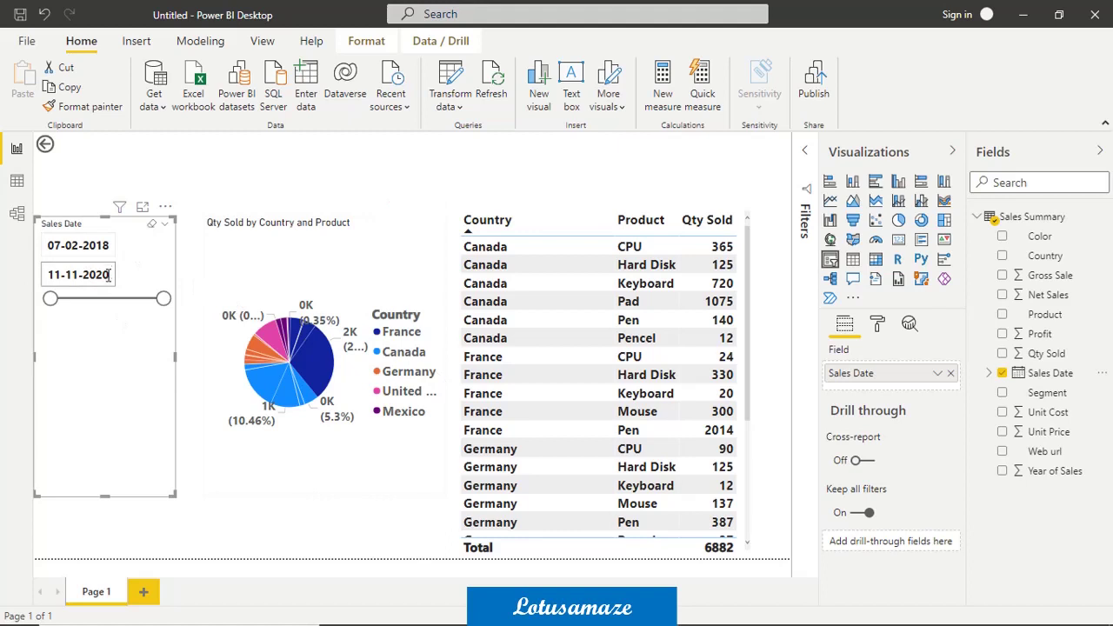
Narrow the Sales Date slicer's range to 09-09-2019 through 19-06-2020 with its slider.
left_click_drag(52, 305, 119, 304)
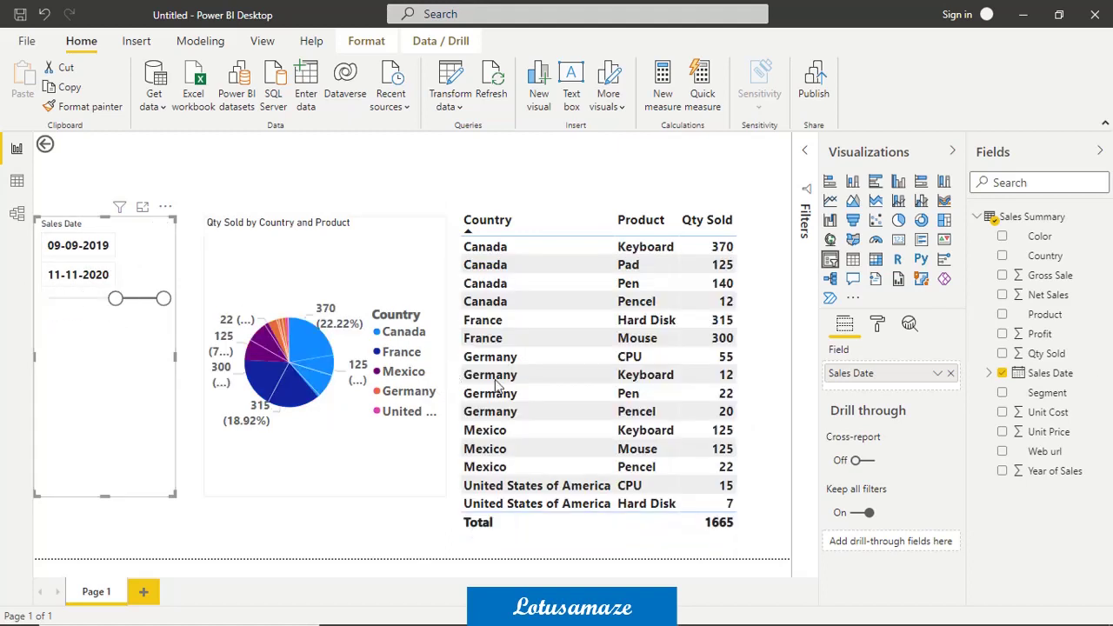
left_click_drag(163, 299, 153, 306)
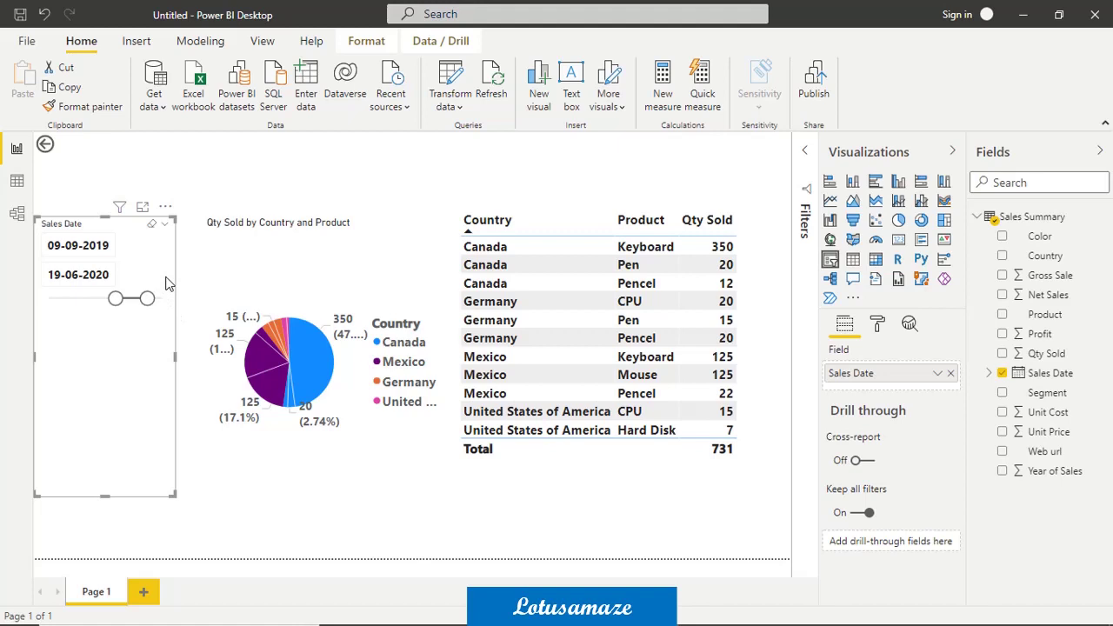
Switch the Sales Date slicer to Before and move its end date to 05-03-2019.
left_click(165, 226)
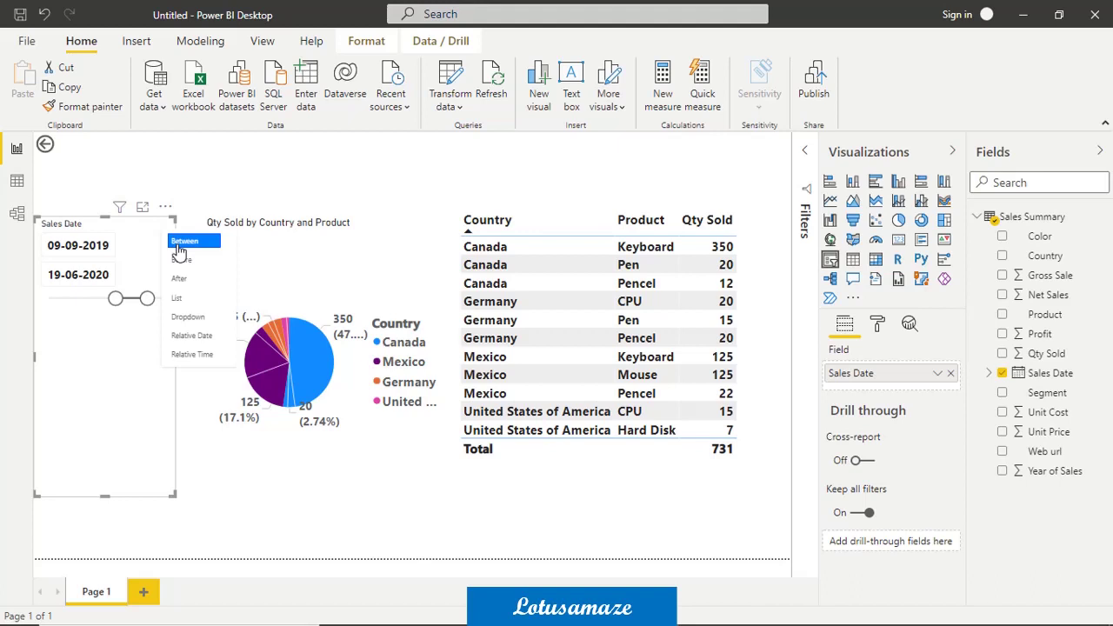
left_click(178, 262)
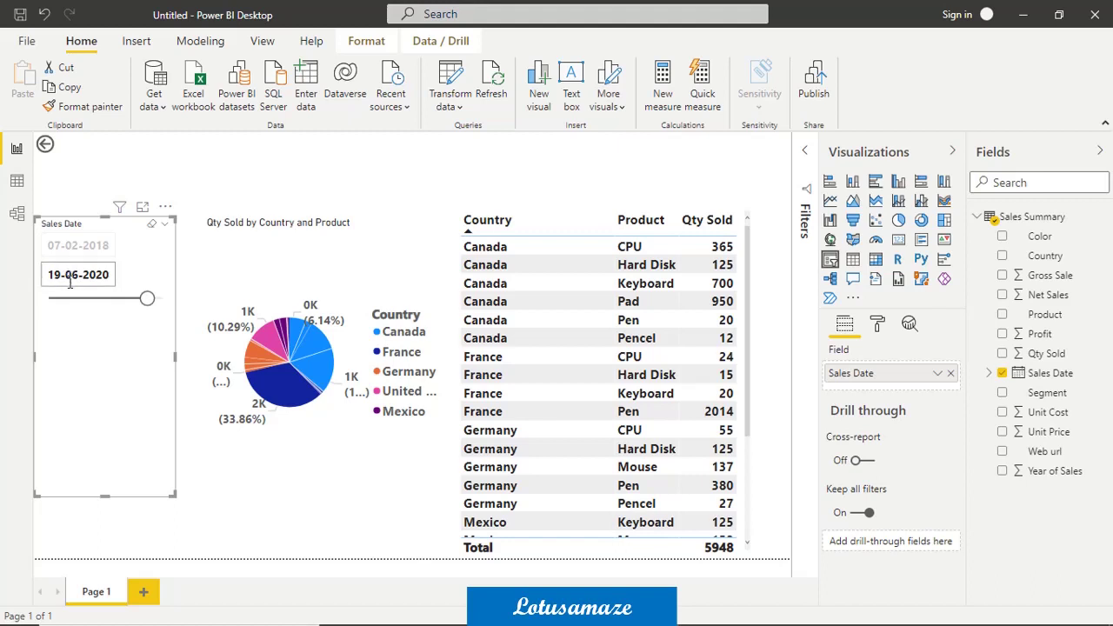
left_click_drag(147, 299, 94, 299)
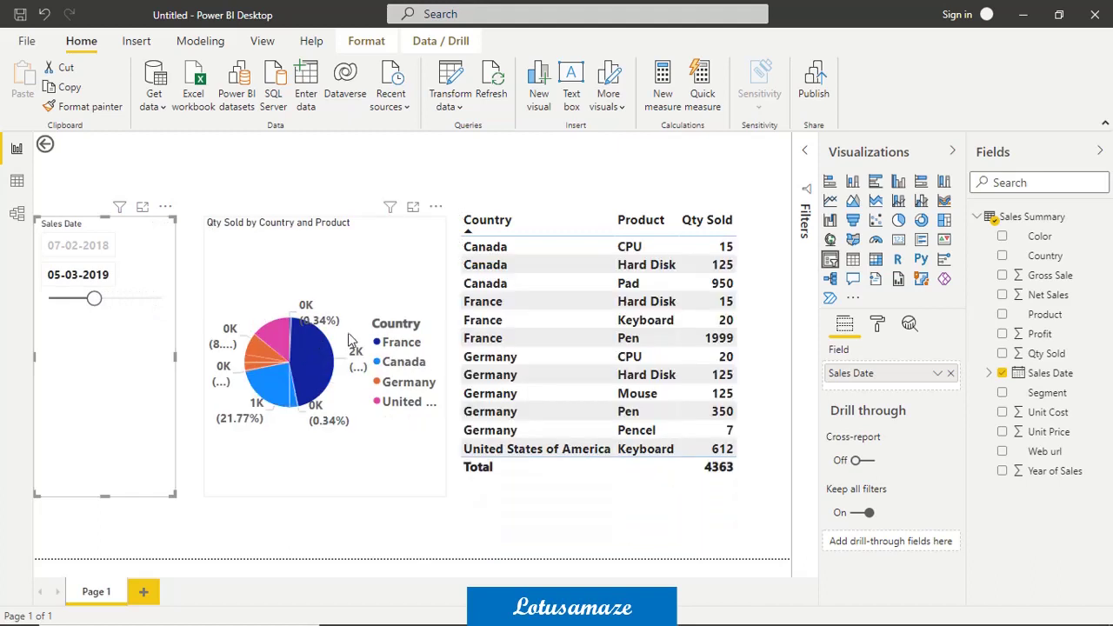
Switch the Sales Date slicer's filter type to After.
left_click(165, 226)
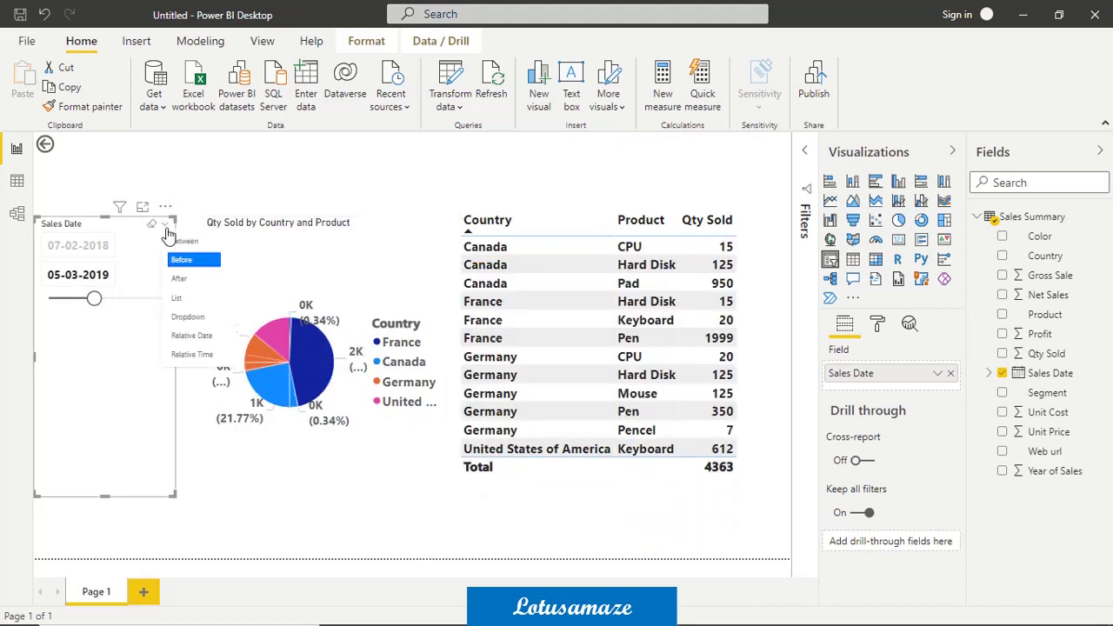
left_click(178, 280)
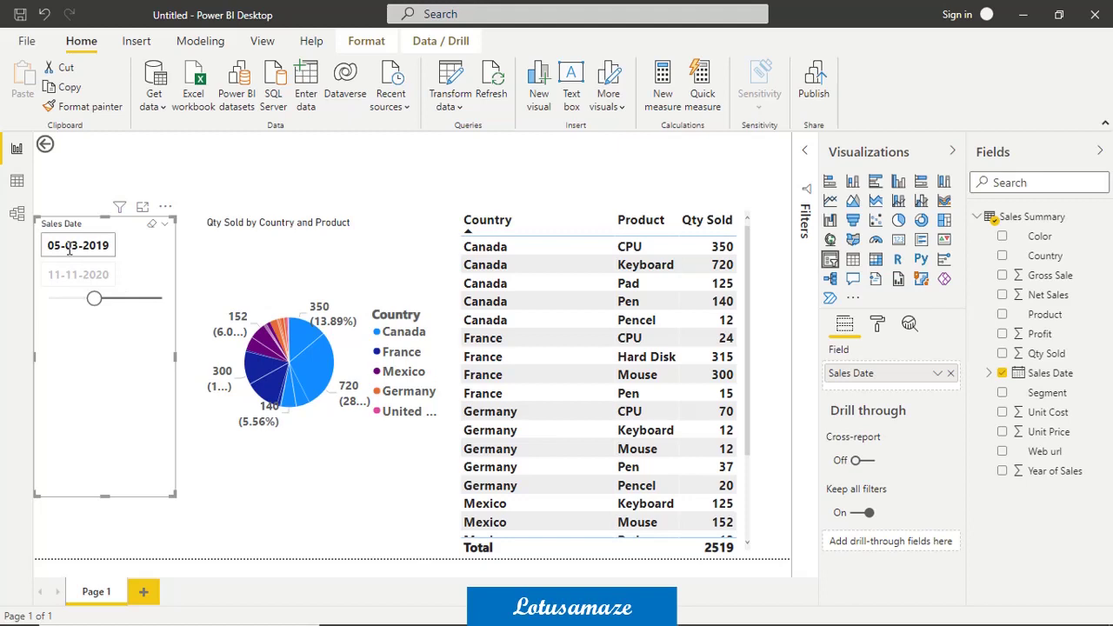
Move the Sales Date slicer's start date to 14-11-2019, and switch the slicer's type to List.
left_click_drag(93, 299, 123, 301)
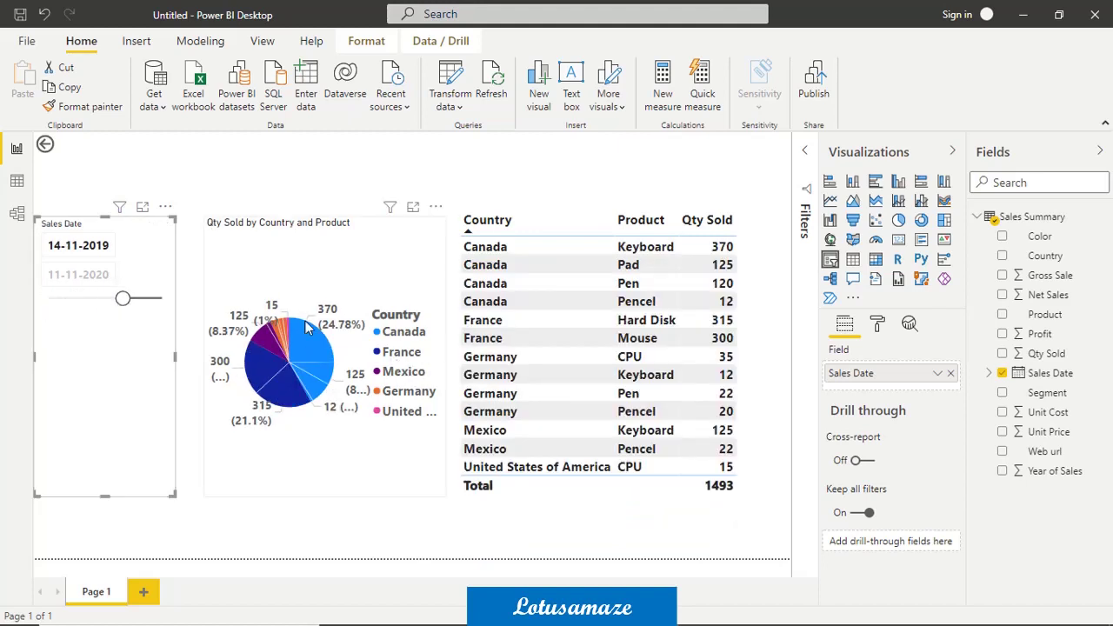
left_click(166, 228)
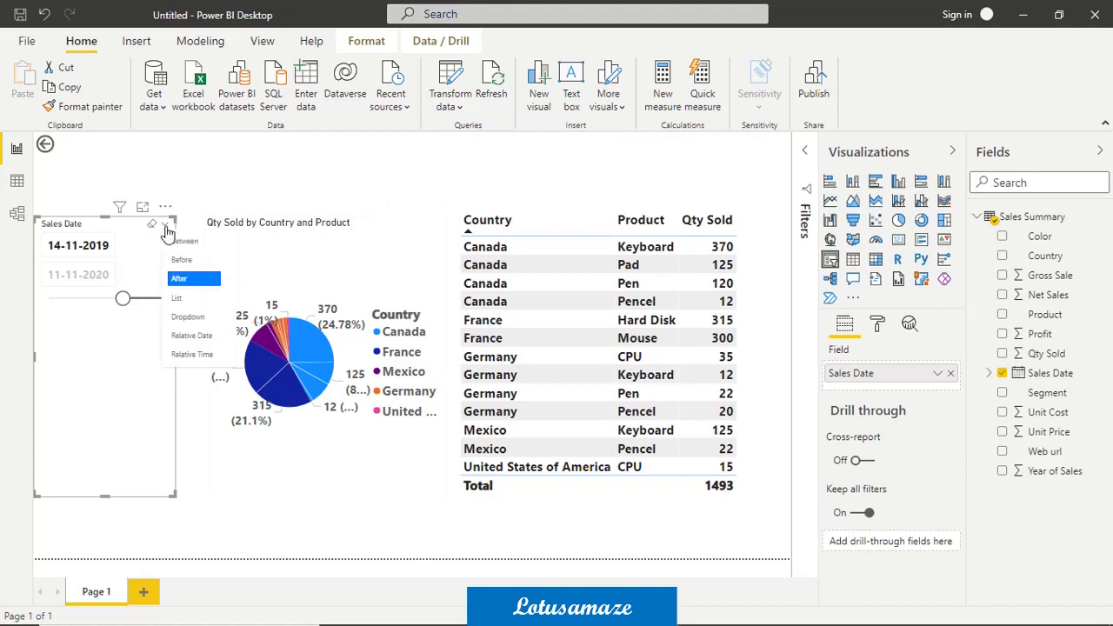
left_click(184, 304)
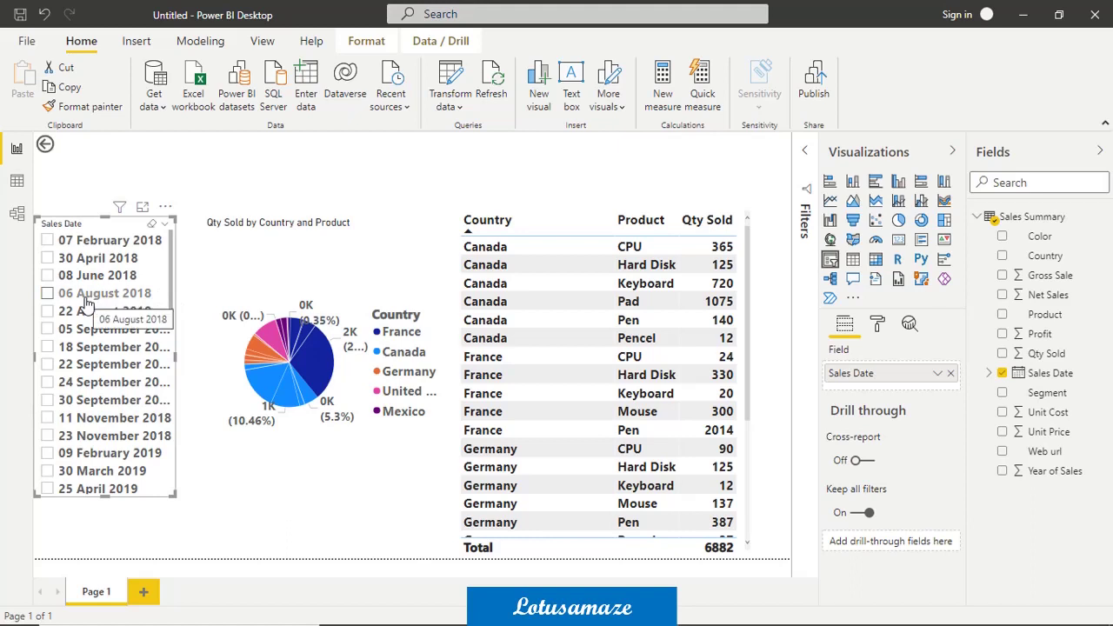
Filter the report by single dates from the Sales Date list in turn: 07 February, 30 April and 08 June 2018.
left_click(47, 241)
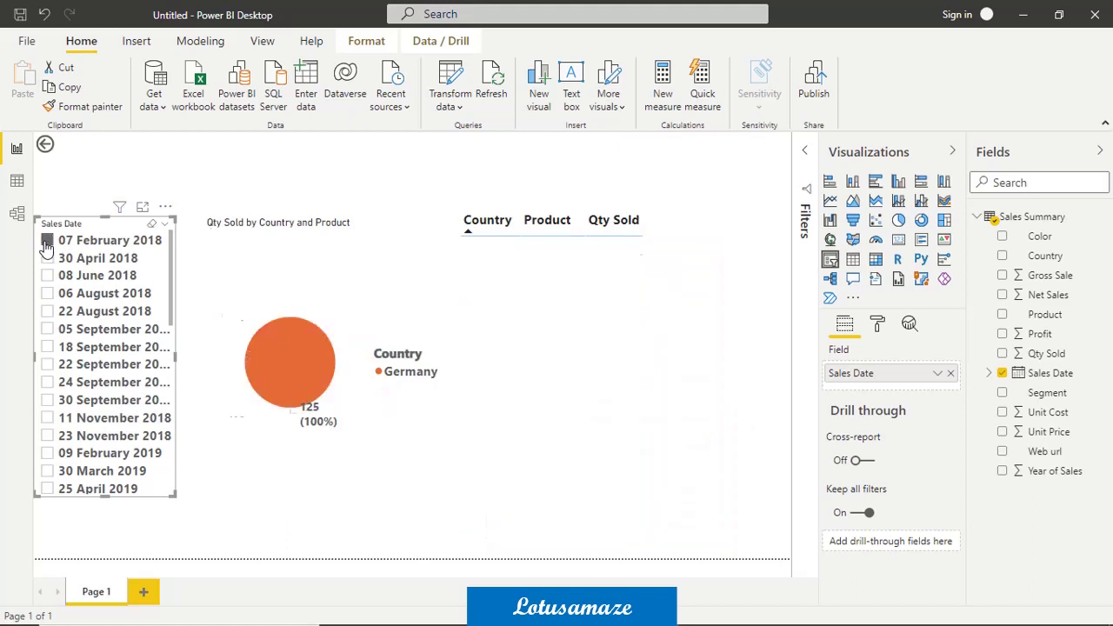
left_click(47, 258)
left_click(47, 275)
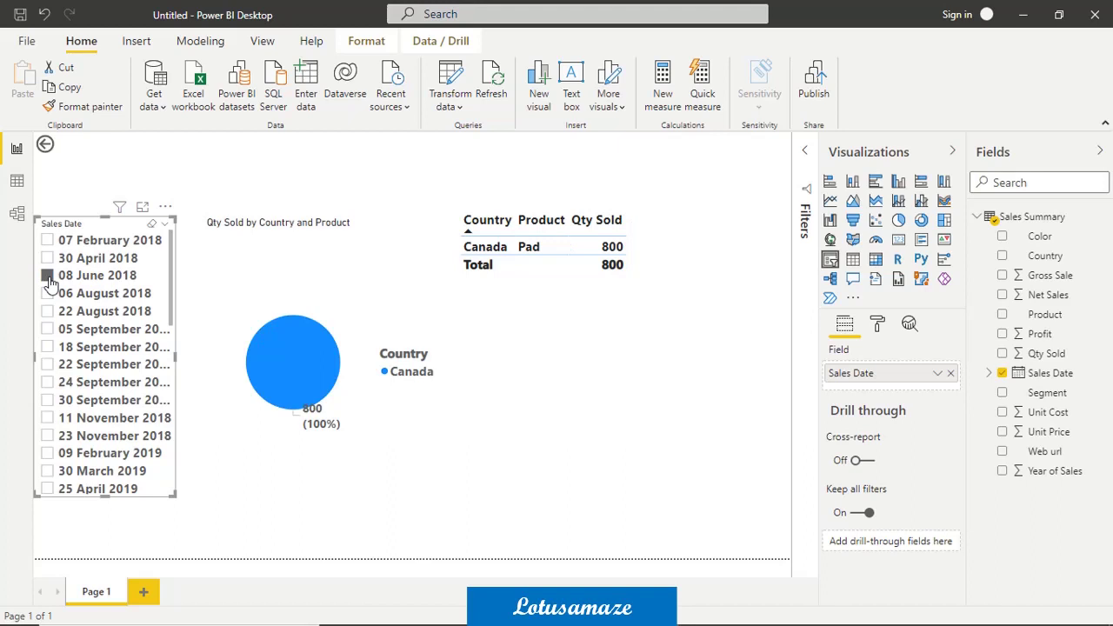
Add 06 August, 22 August and 05 September to the selected 08 June 2018 date in the Sales Date list.
left_click(47, 296, "ctrl")
left_click(47, 330, "ctrl")
left_click(47, 330, "ctrl")
left_click(47, 331, "ctrl")
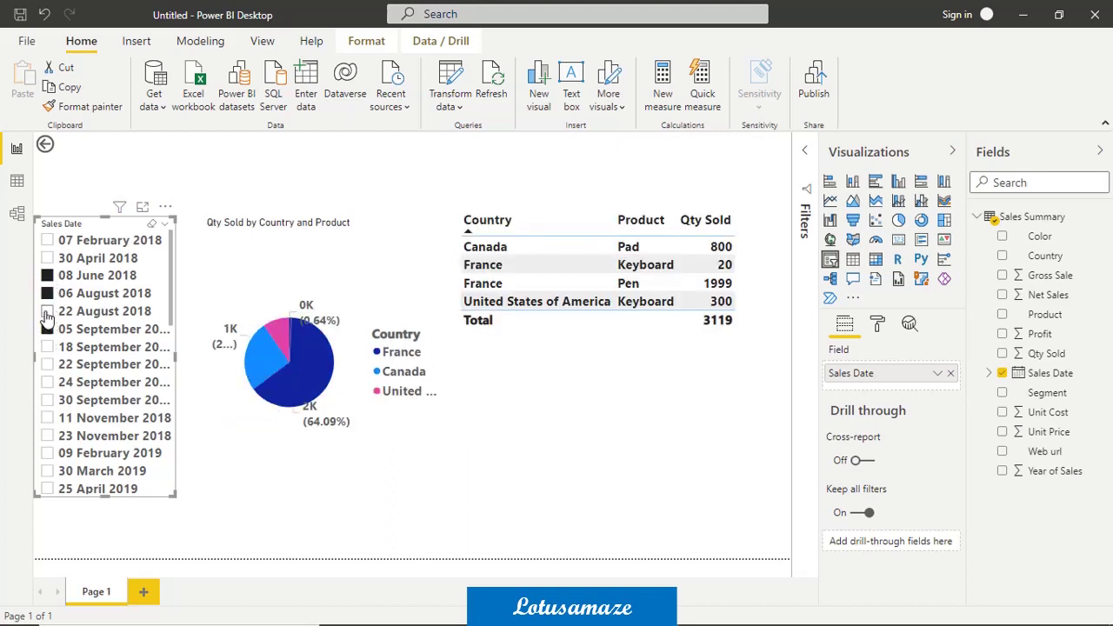
left_click(47, 311, "ctrl")
Switch the Sales Date slicer to Dropdown and expand its list of dates.
left_click(165, 226)
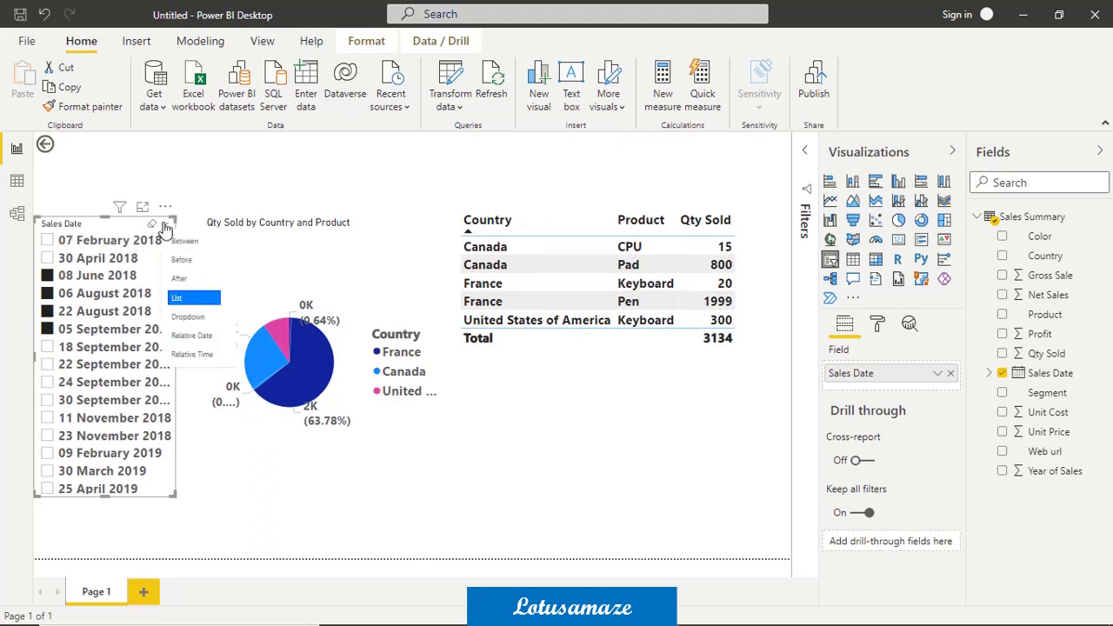
left_click(189, 317)
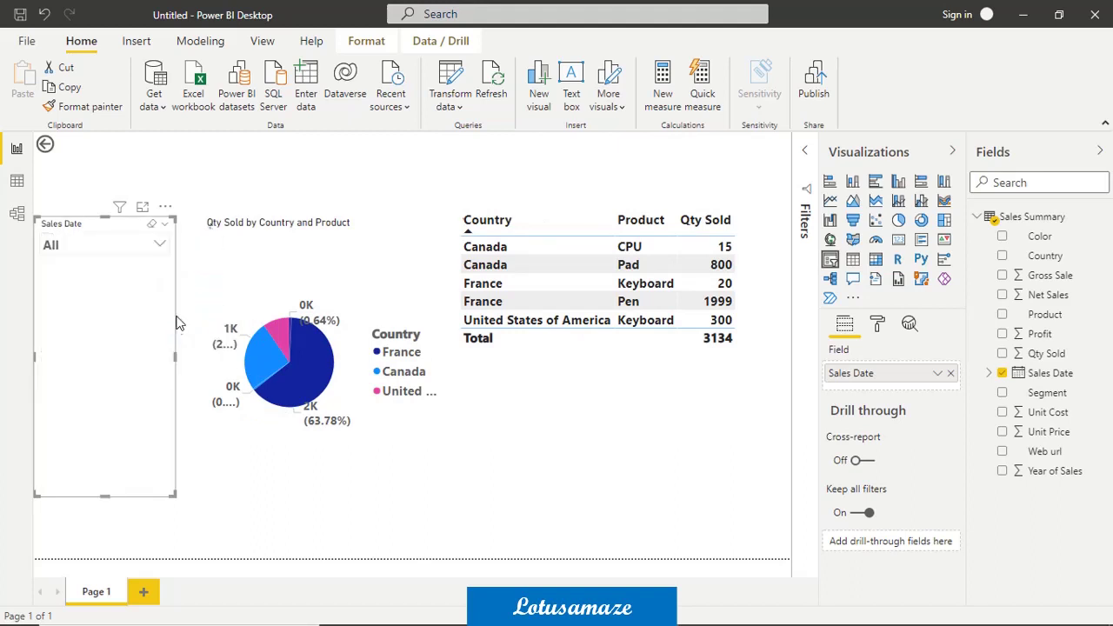
left_click(160, 246)
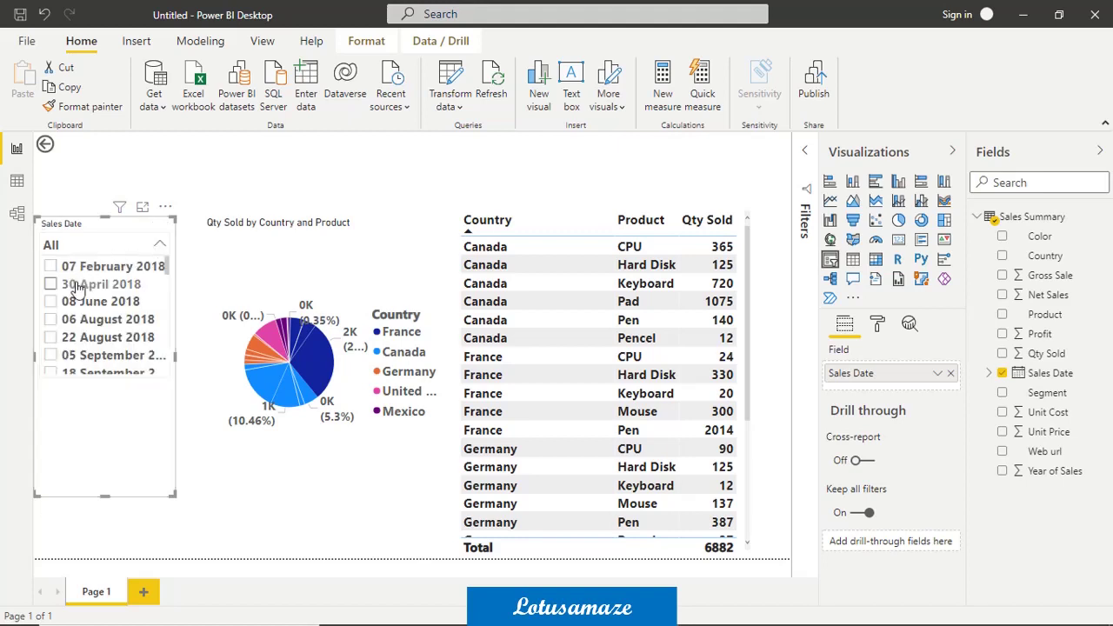
Delete the Sales Date slicer and add a narrow slicer with the Qty Sold field in its place beside the pie chart.
key("Delete")
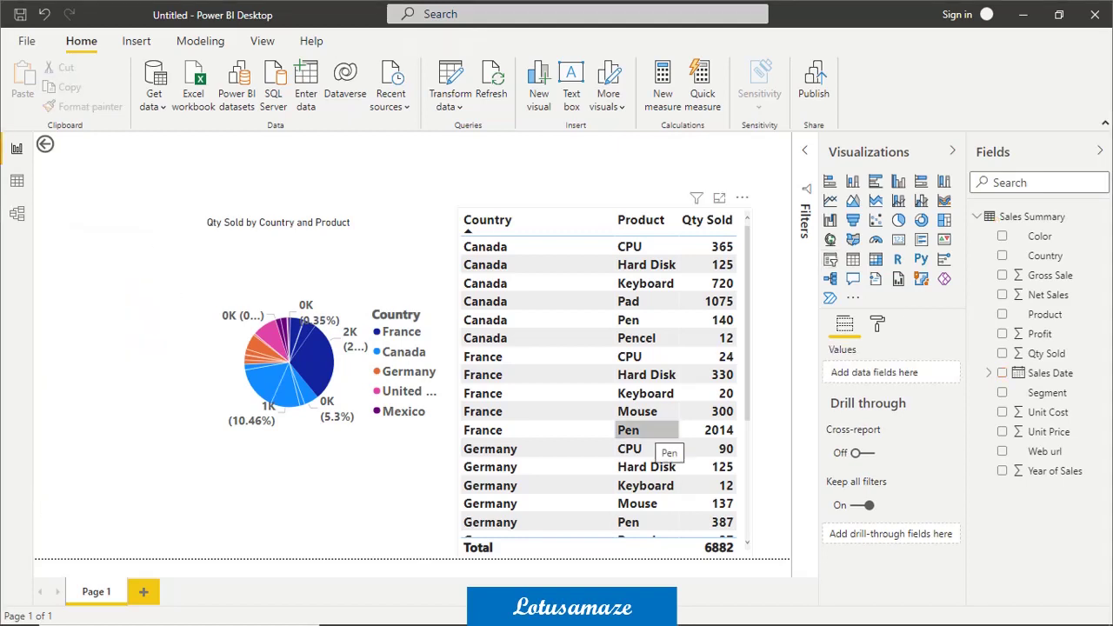
left_click(830, 260)
left_click_drag(273, 356, 168, 355)
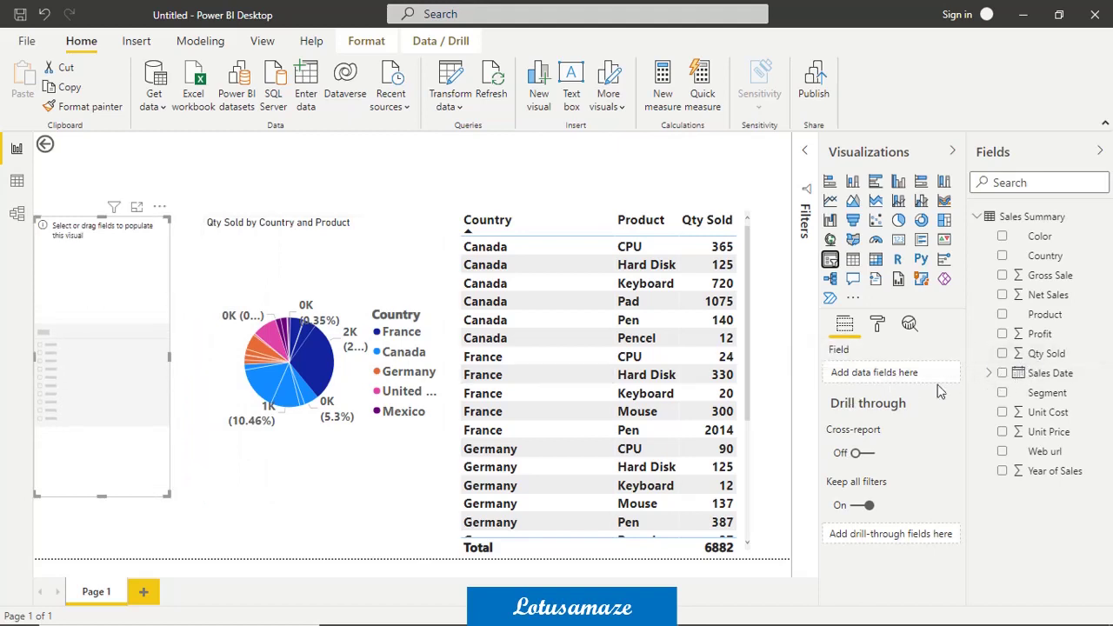
left_click_drag(1032, 358, 878, 373)
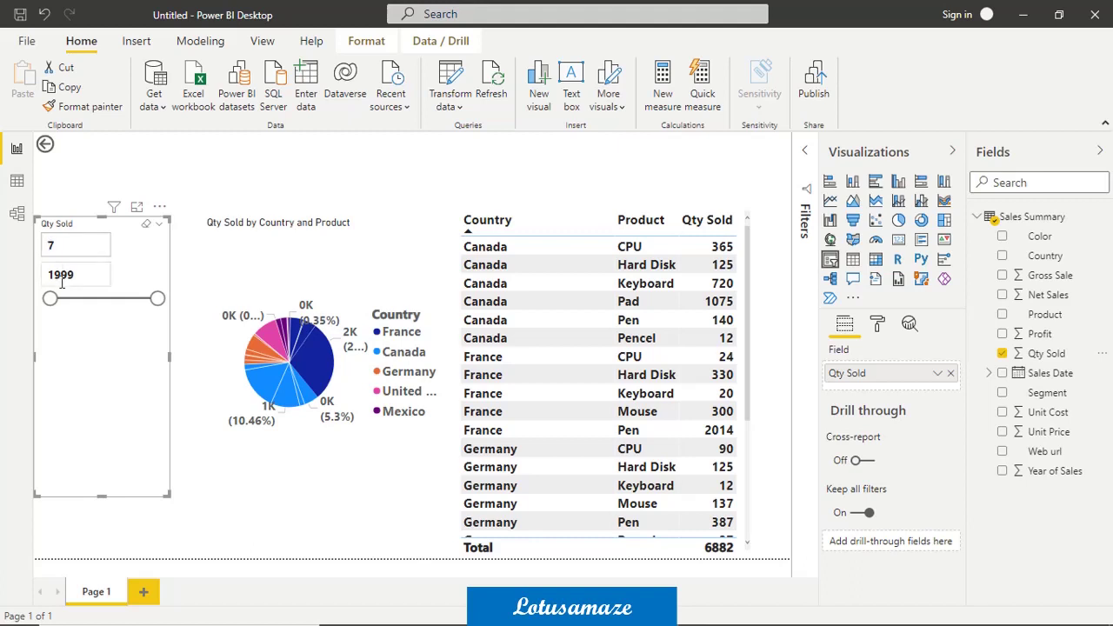
Switch the Qty Sold slicer's type from the range slider to List.
left_click_drag(49, 298, 157, 298)
left_click(160, 226)
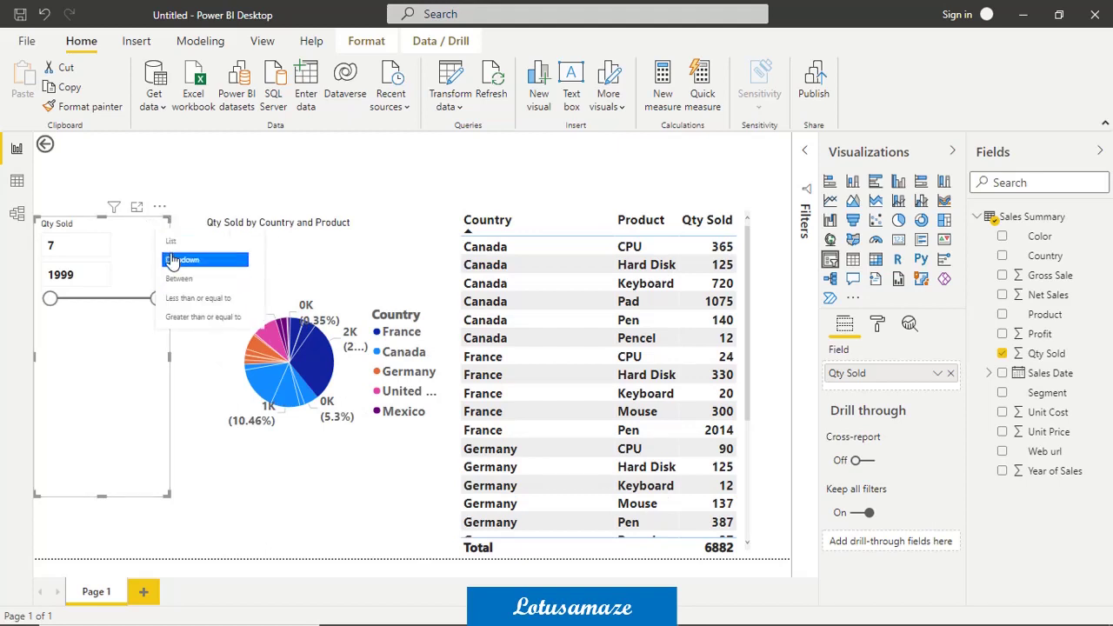
left_click(175, 247)
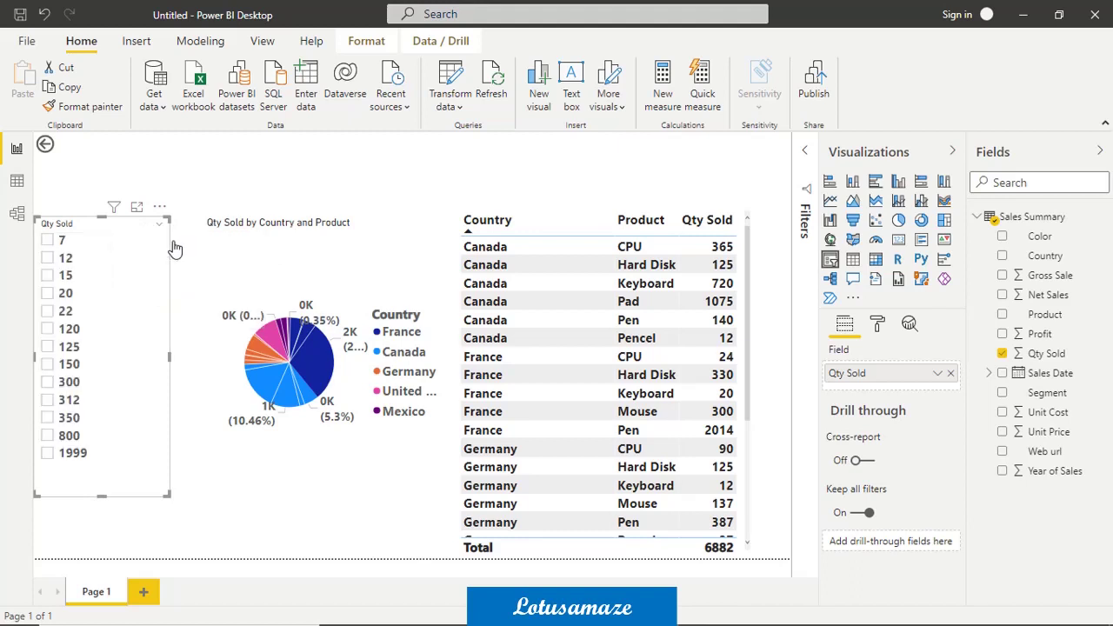
Select the quantities 7, 12, 15, 20 and 22 one after another in the Qty Sold list.
left_click(47, 239)
left_click(47, 258)
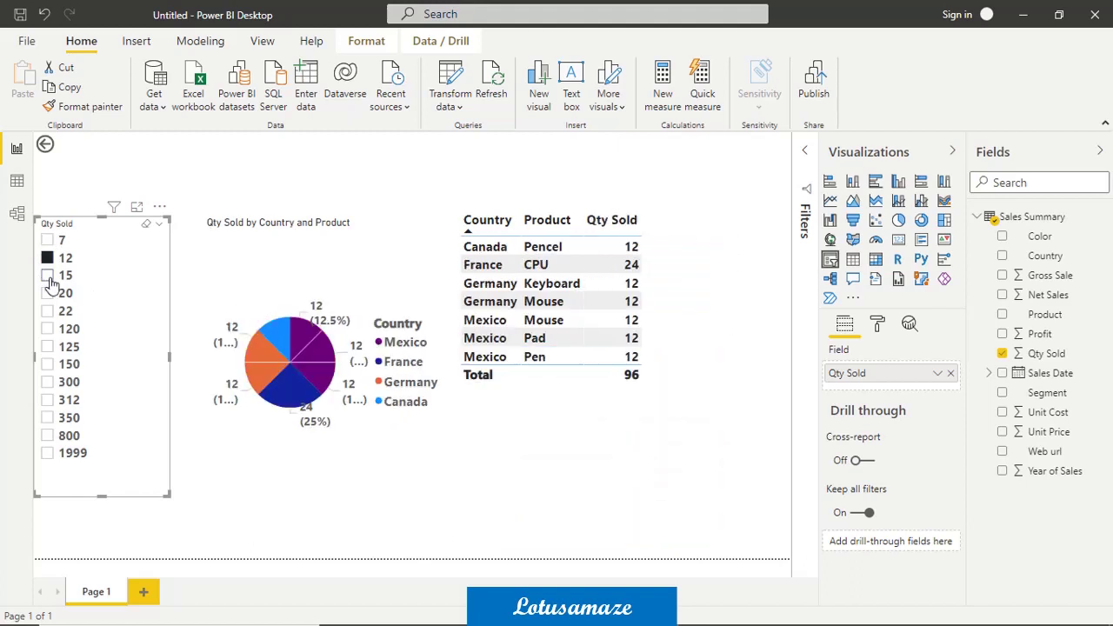
left_click(47, 275)
left_click(46, 293)
left_click(47, 311)
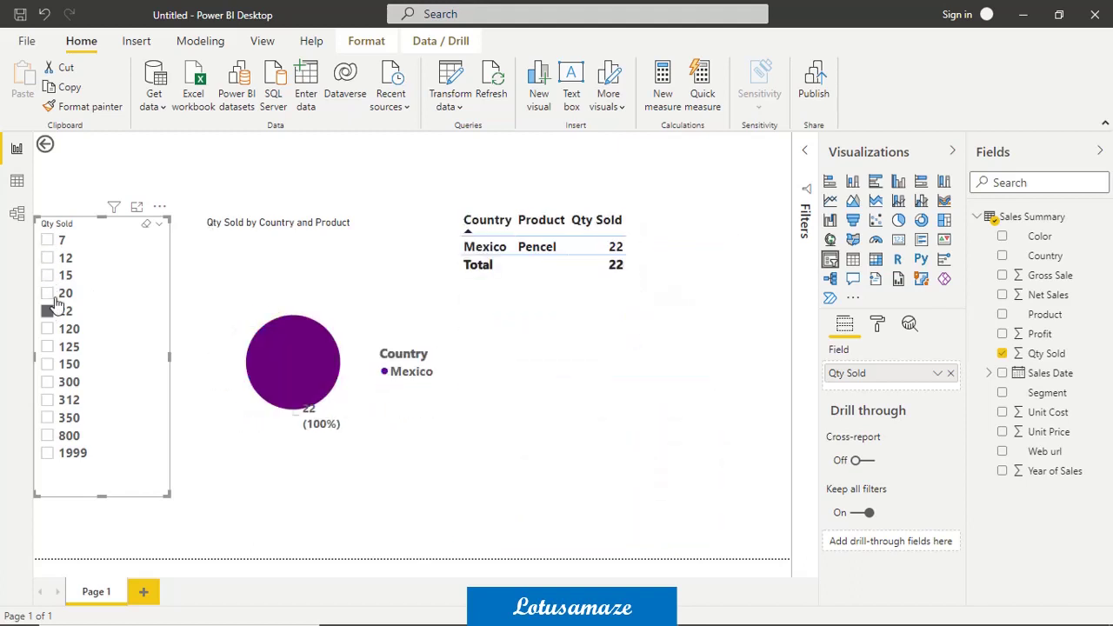
Show the Qty Sold slicer as a Dropdown with its values expanded, and switch it to Between.
left_click(159, 224)
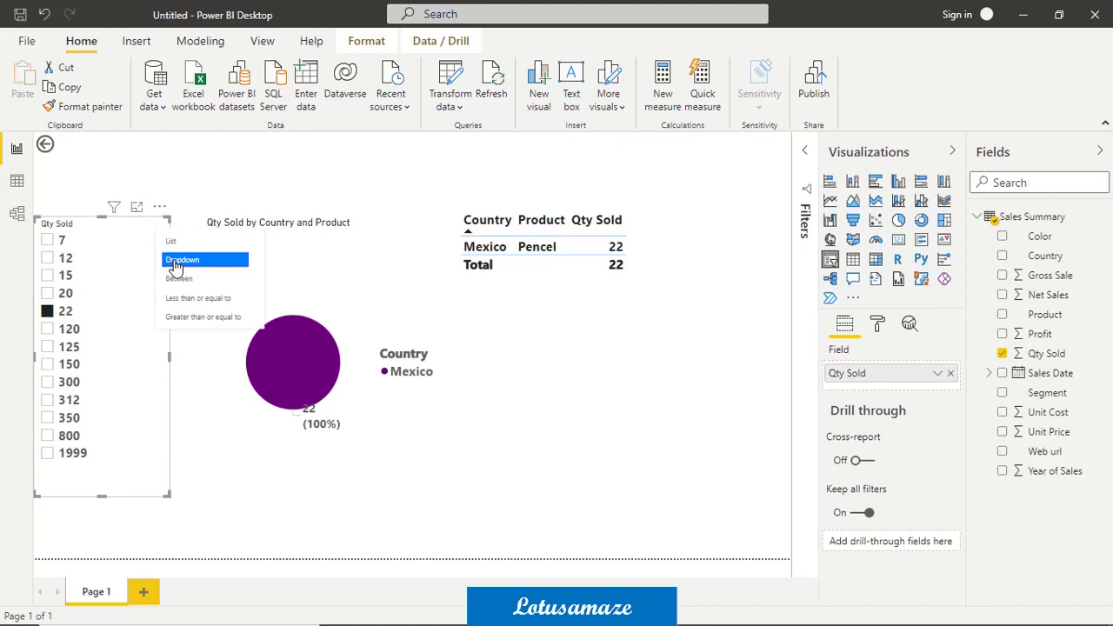
left_click(178, 260)
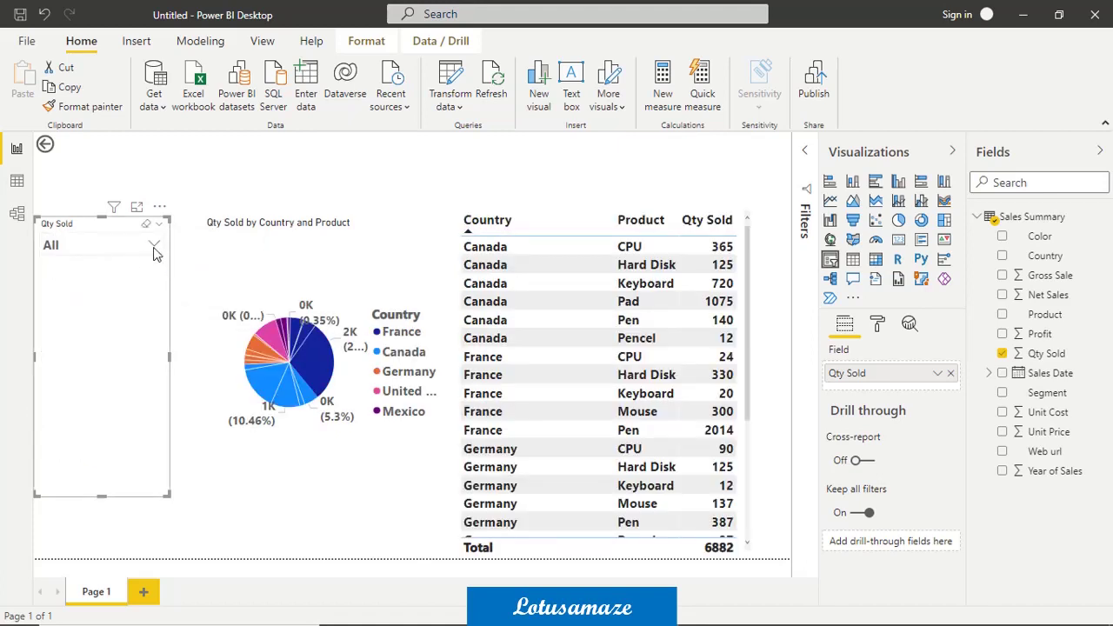
left_click(68, 250)
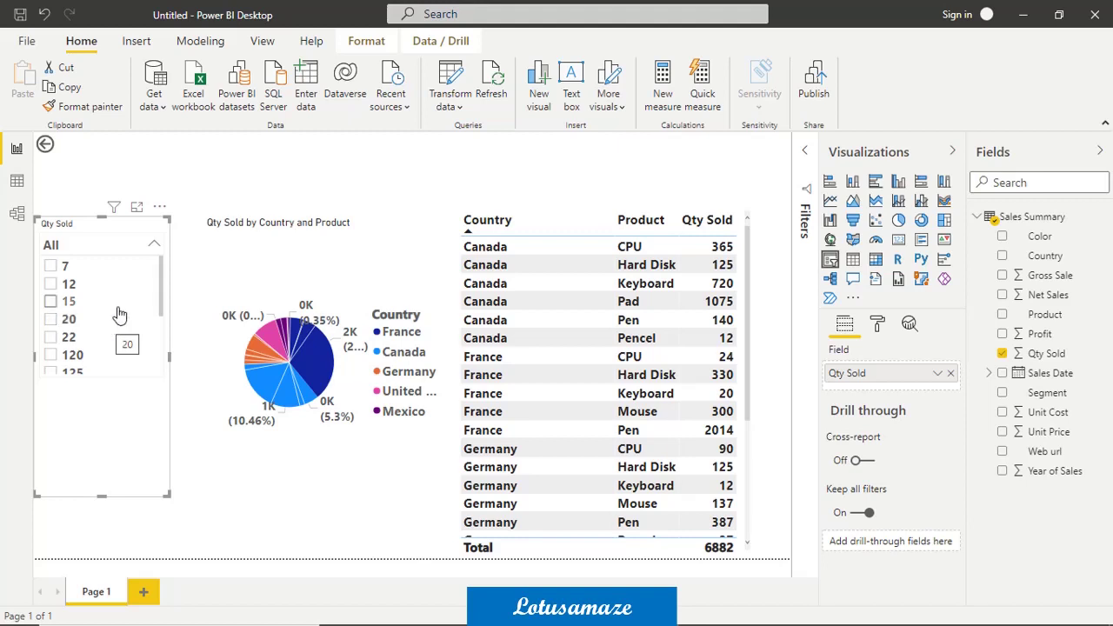
left_click(157, 228)
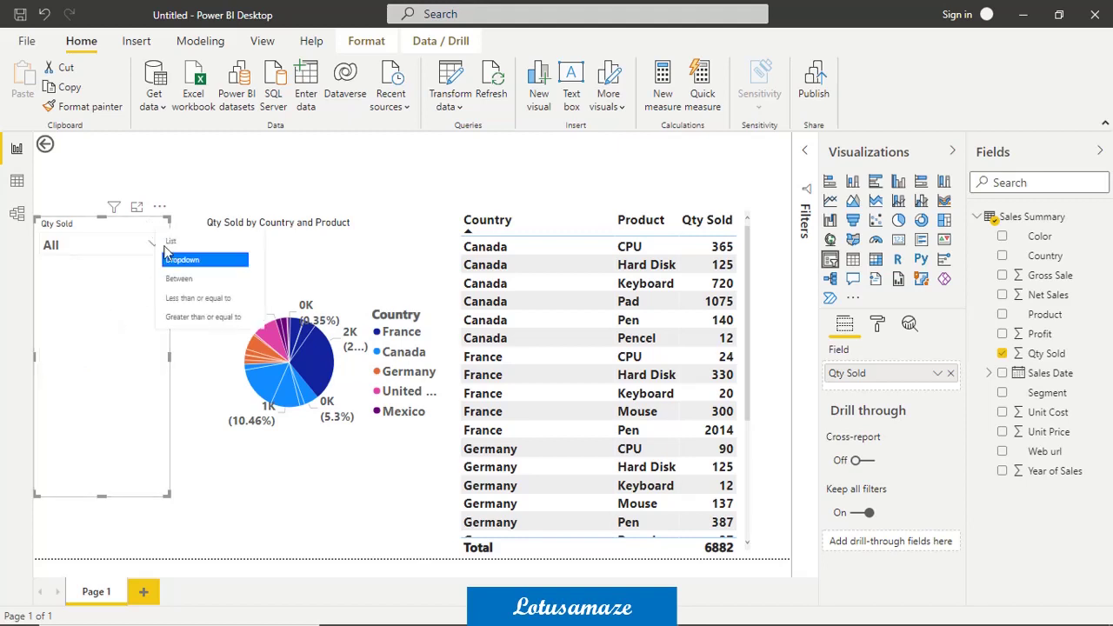
left_click(176, 279)
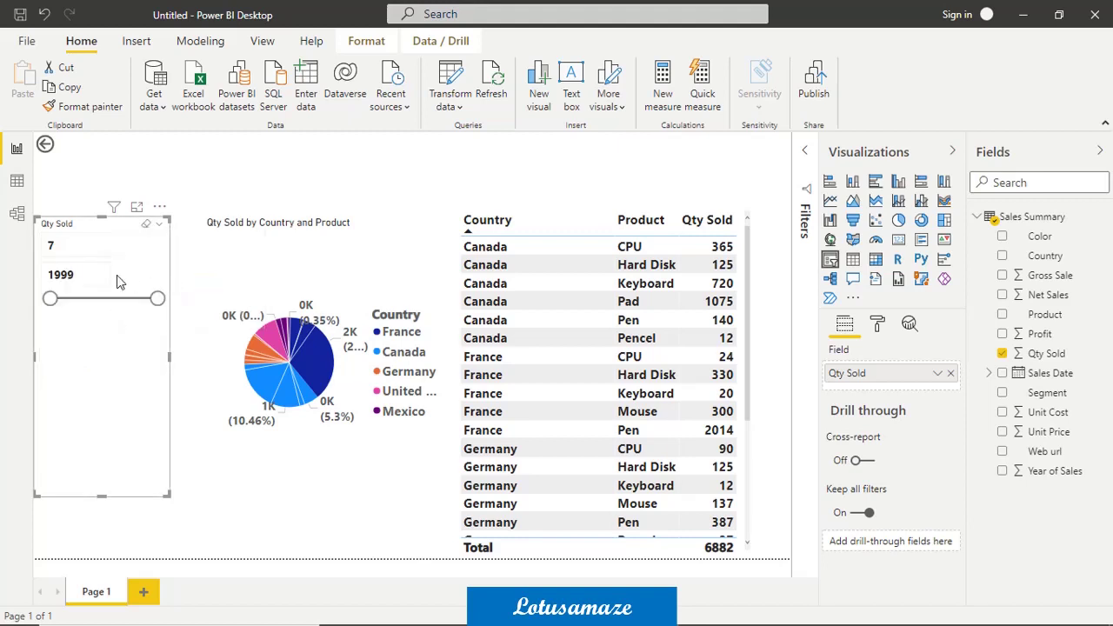
Switch the Qty Sold slicer to Less than or equal to and lower its upper limit to 550 with the slider.
left_click(158, 227)
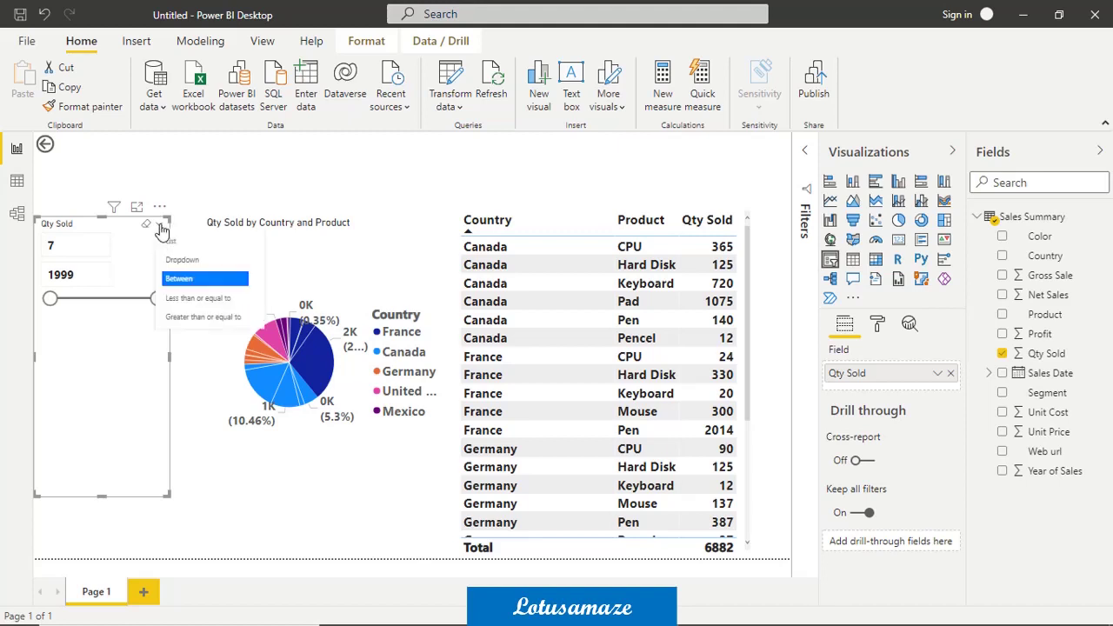
left_click(208, 299)
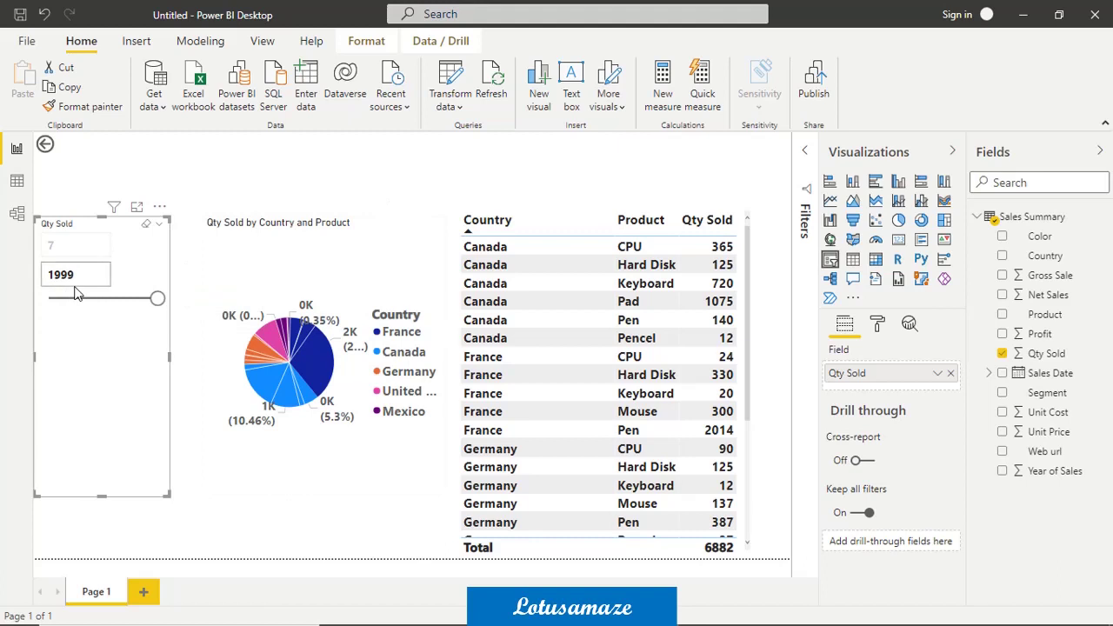
left_click_drag(158, 298, 79, 300)
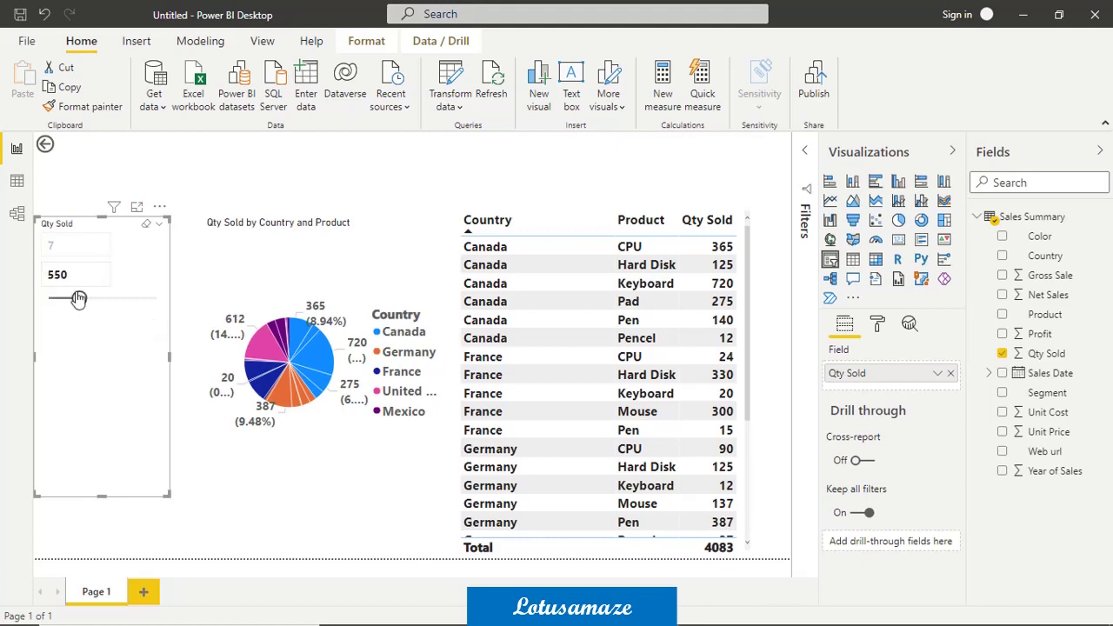
Filter Qty Sold to greater than or equal to 173 with the slicer, and clear that selection.
left_click(158, 224)
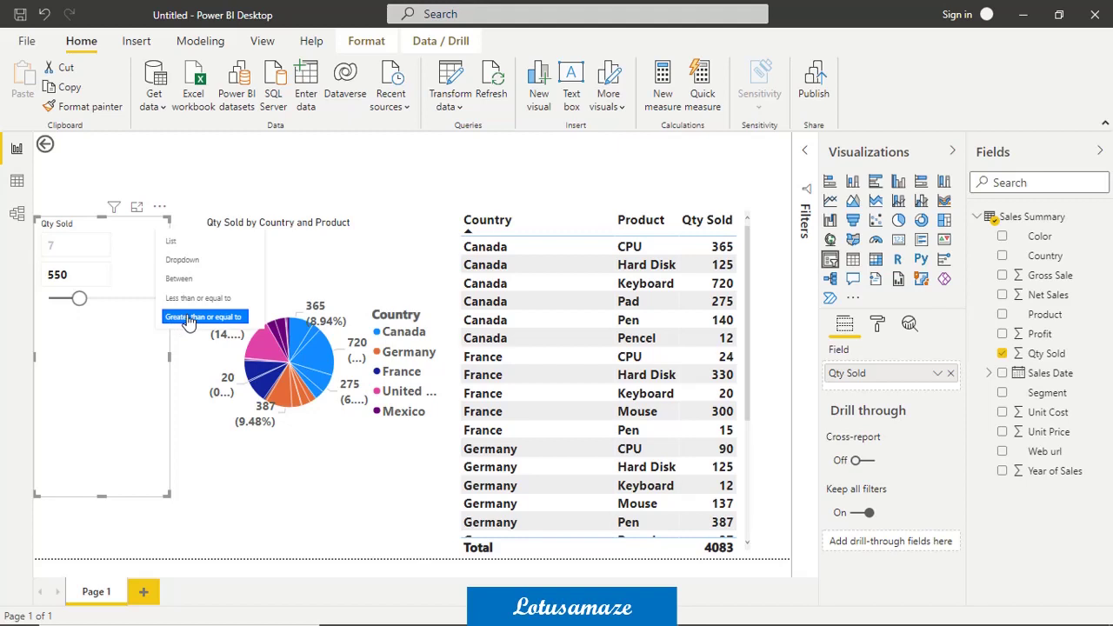
left_click(186, 318)
mouse_move(79, 298)
left_mouse_down()
mouse_move(139, 301)
mouse_move(58, 299)
left_mouse_up()
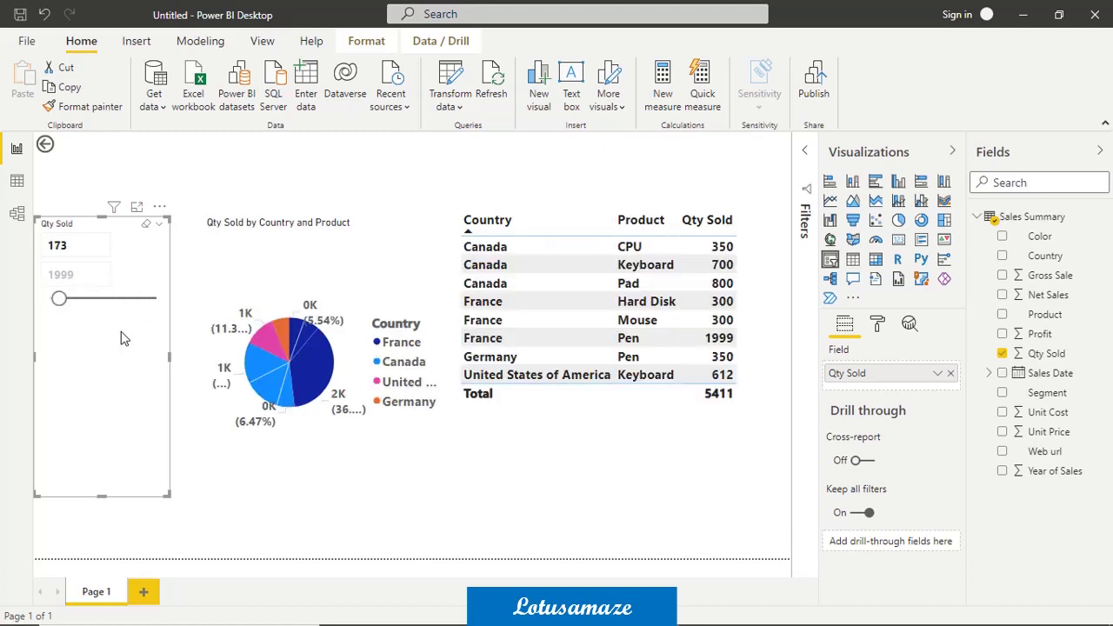
left_click(146, 228)
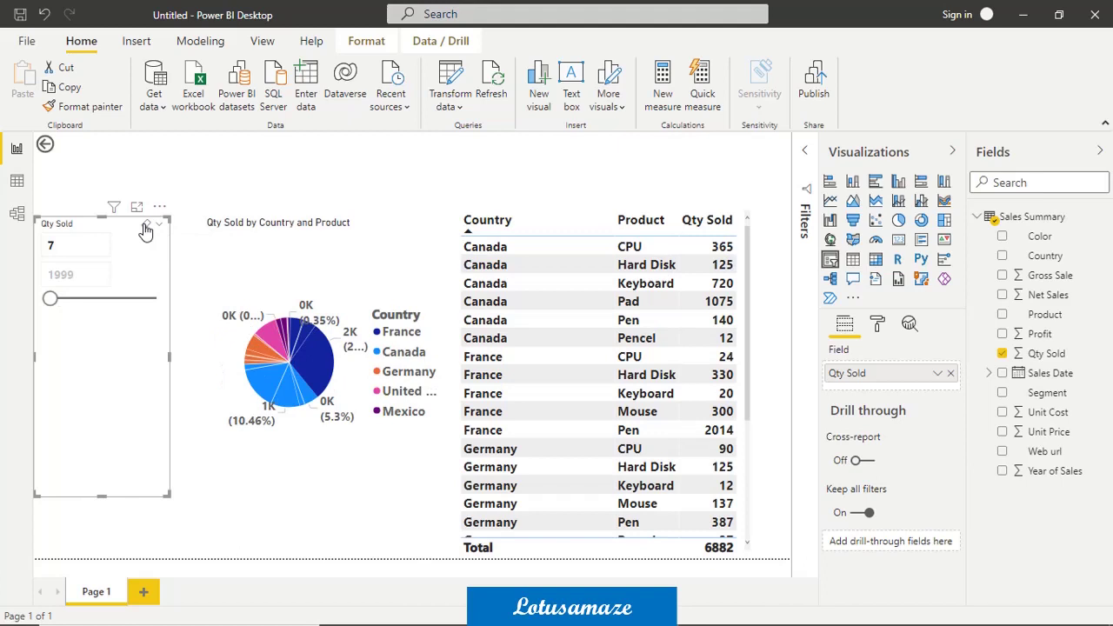